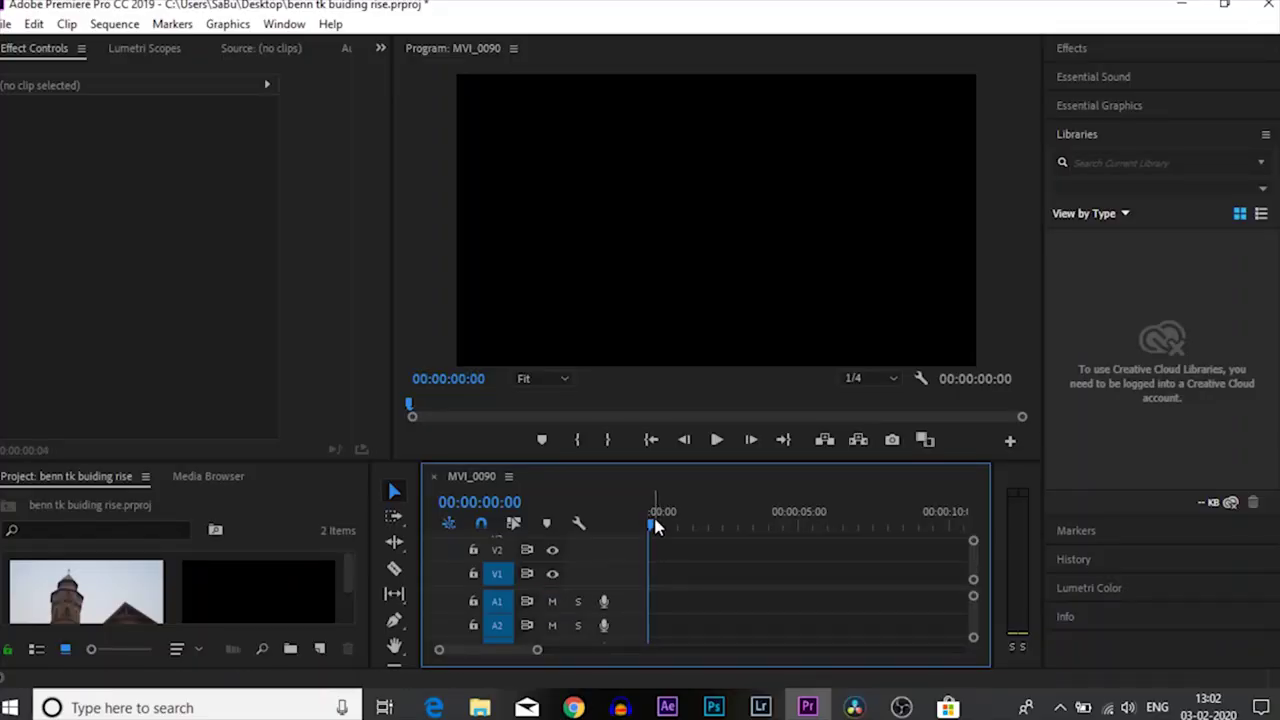
Place the MVI_0090 clip at the start of track V1 and play it through to check the footage.
{"action": "left_click", "coordinate": [80, 595]}
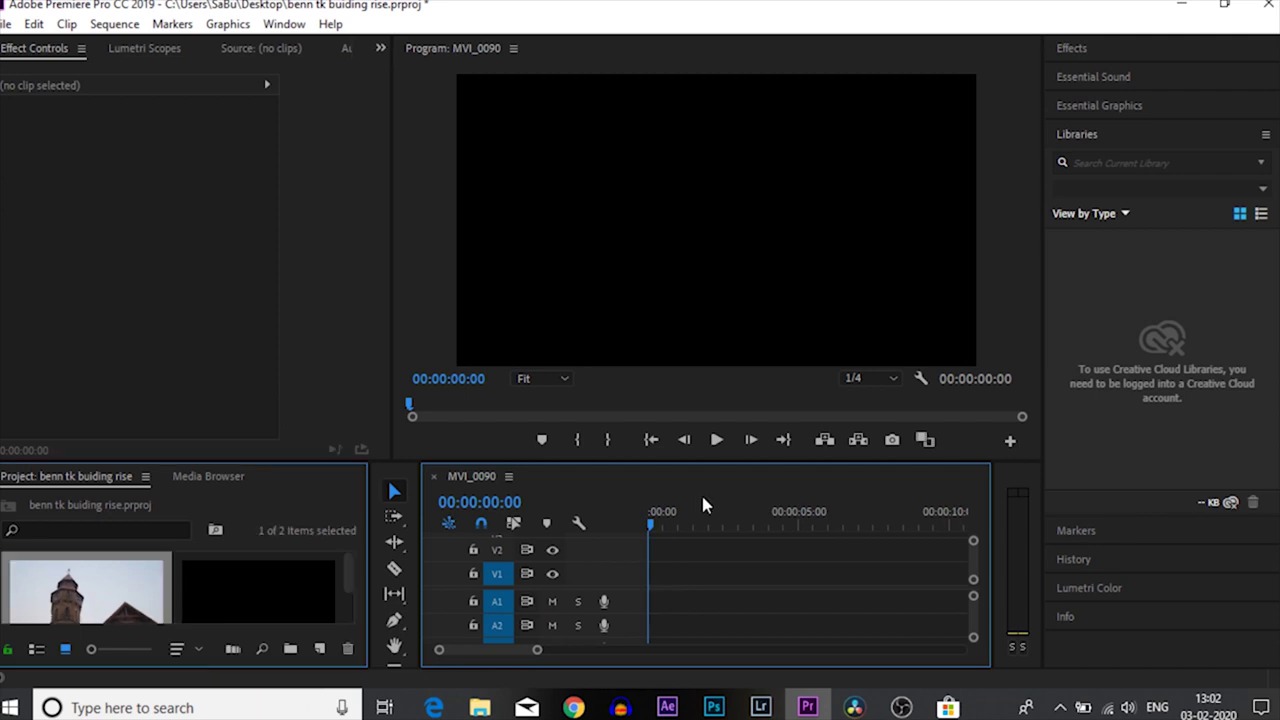
{"action": "left_click_drag", "start_coordinate": [113, 582], "coordinate": [640, 584]}
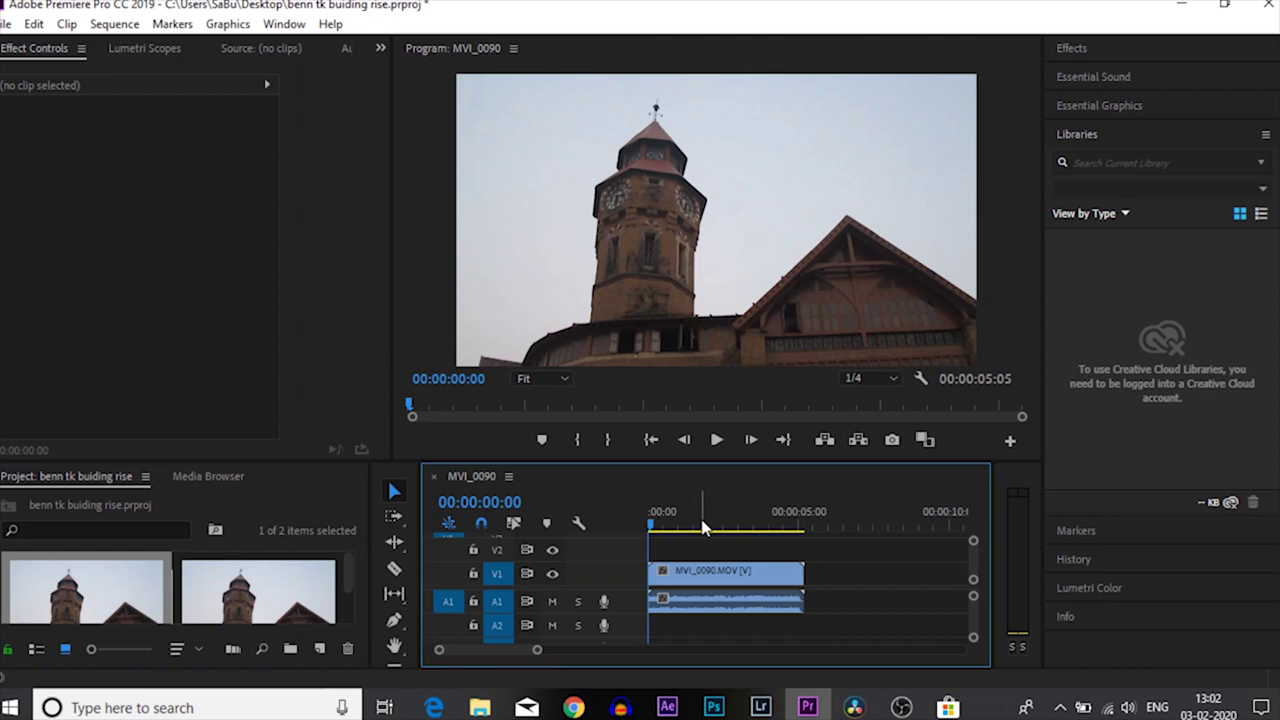
{"action": "key", "text": "space"}
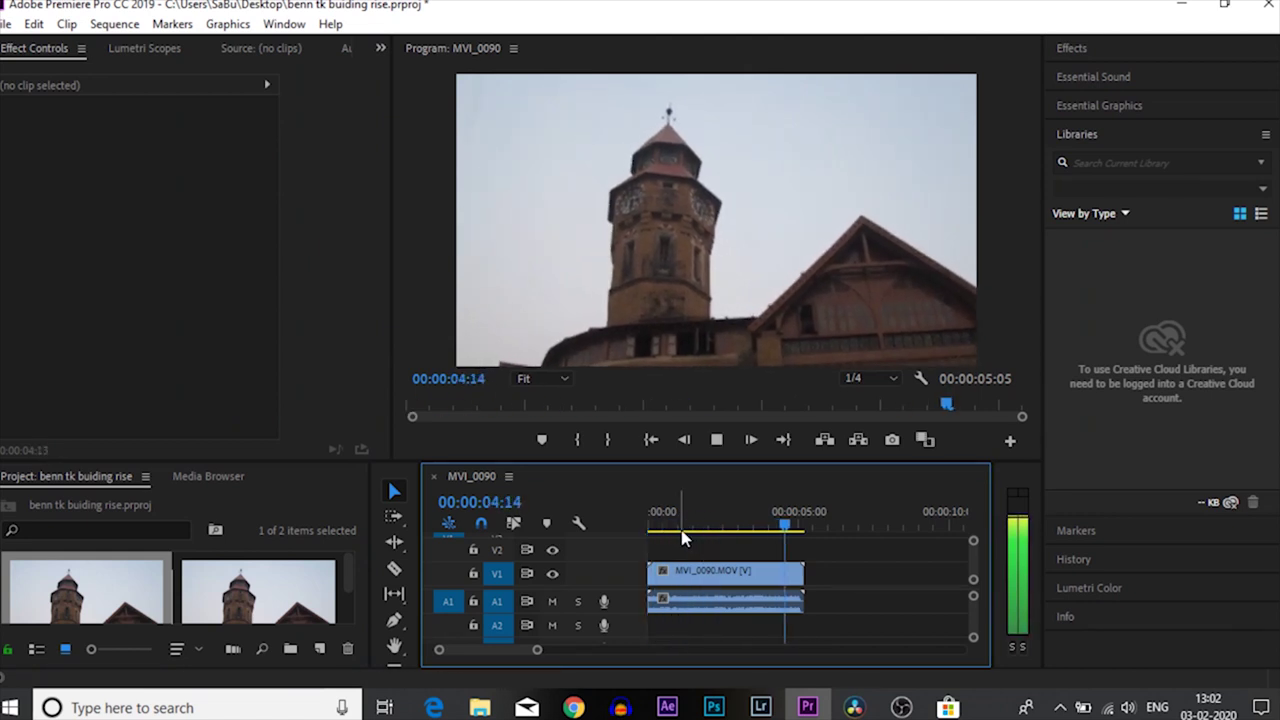
{"action": "key", "text": "space"}
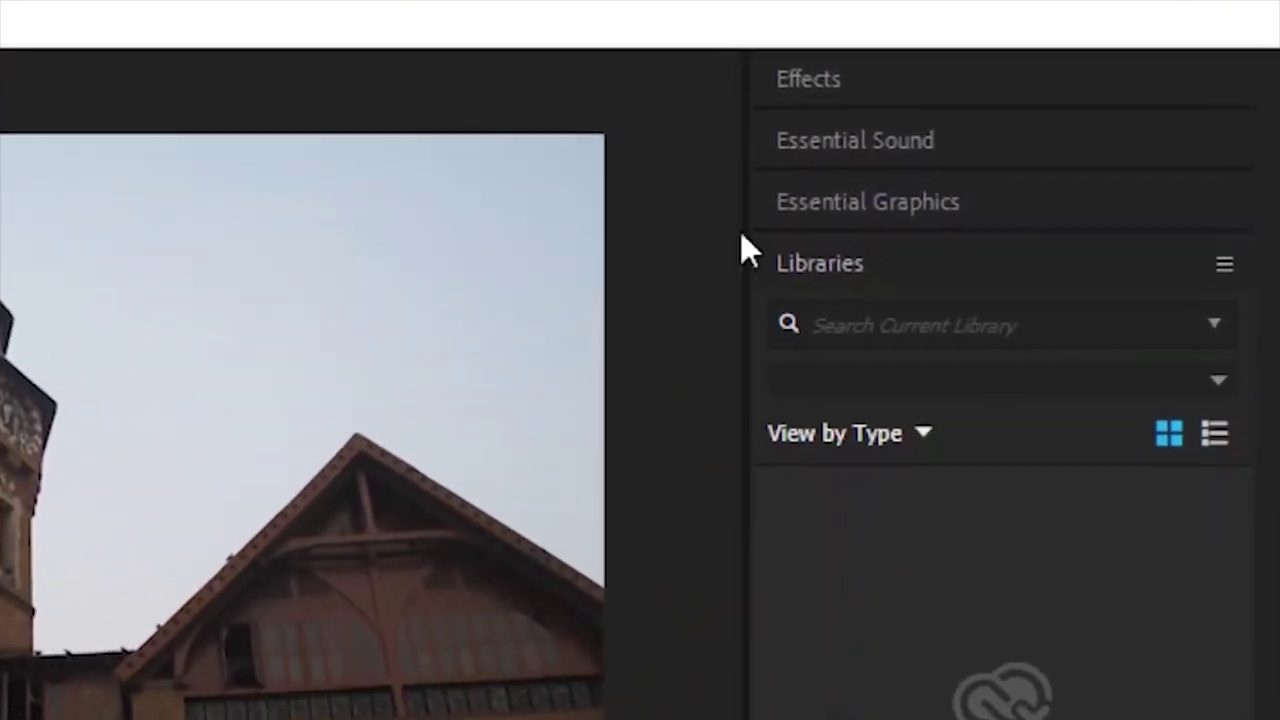
Find the Warp Stabilizer effect and apply it to the MVI_0090 clip on track V1.
{"action": "left_click", "coordinate": [848, 96]}
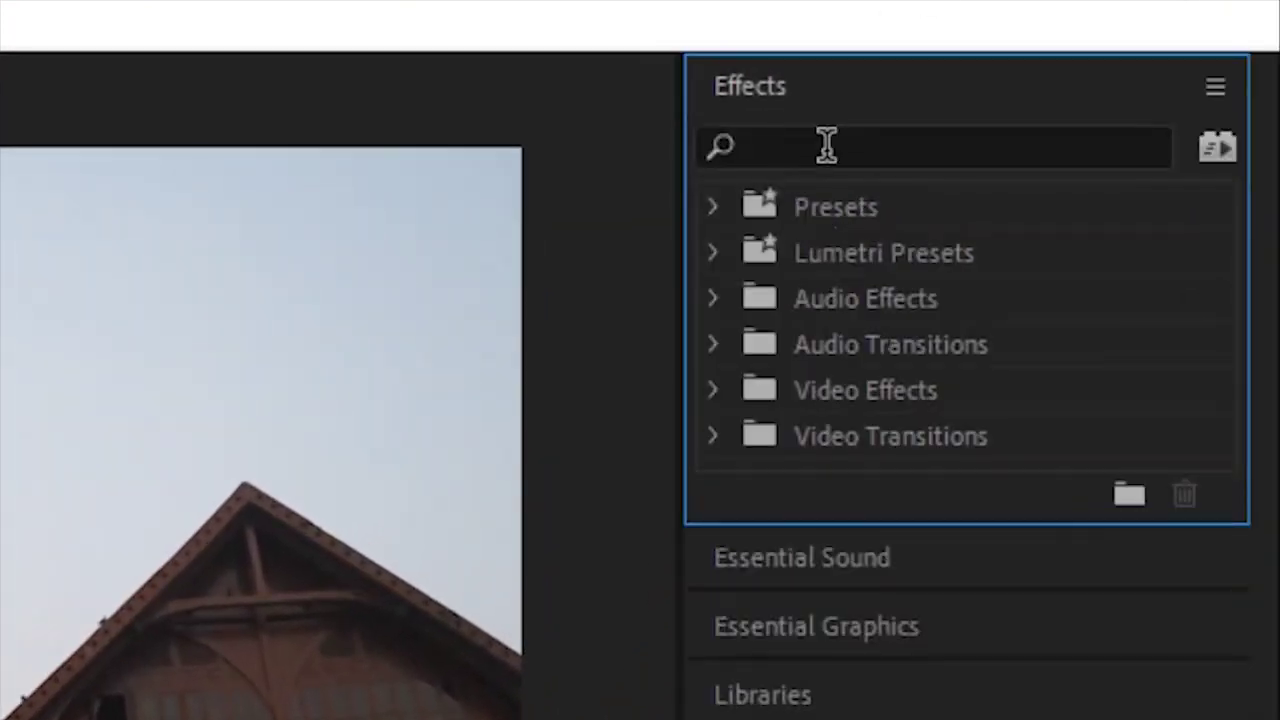
{"action": "left_click", "coordinate": [826, 145]}
{"action": "type", "text": "warp stab"}
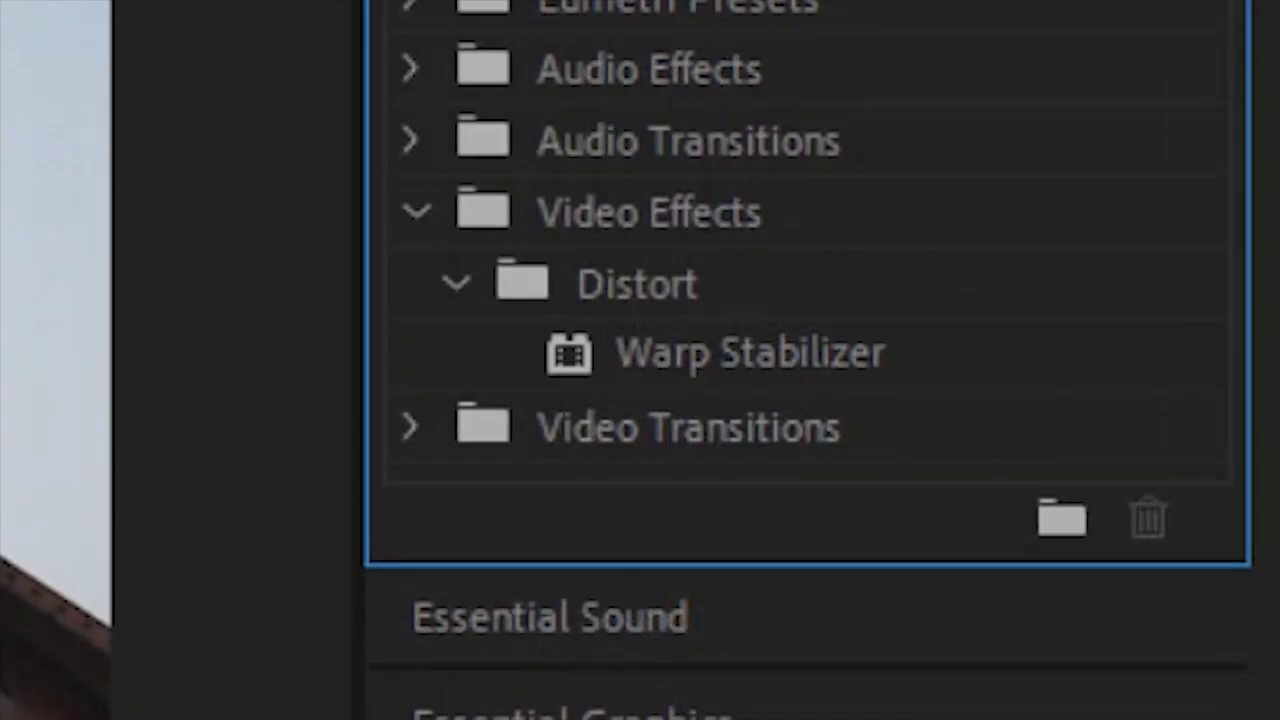
{"action": "left_click_drag", "start_coordinate": [640, 353], "coordinate": [377, 387]}
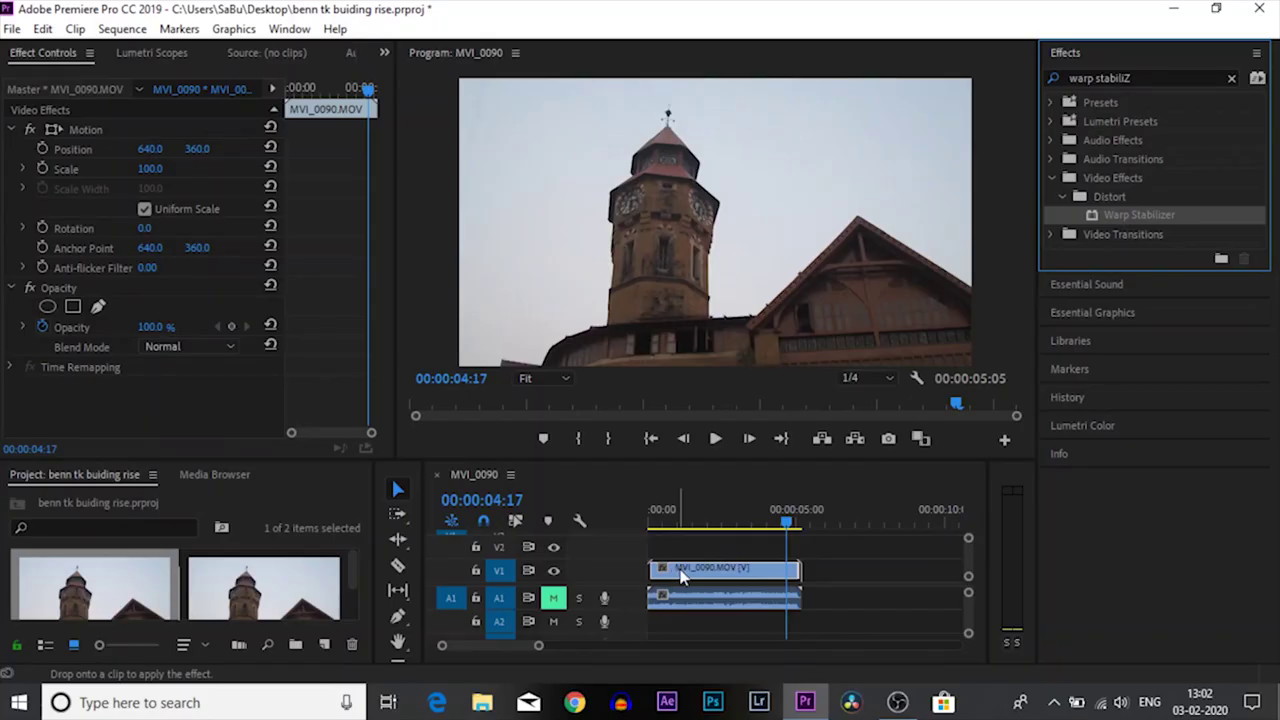
{"action": "left_click_drag", "start_coordinate": [682, 576], "coordinate": [683, 576]}
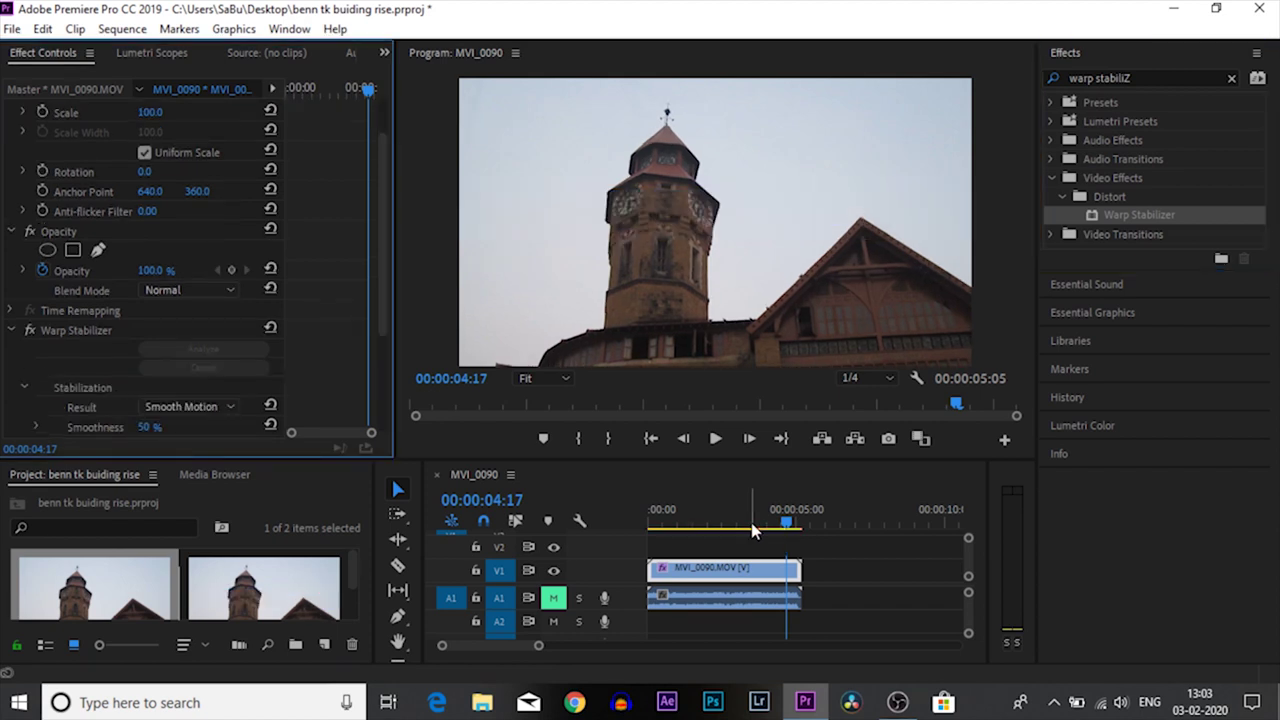
Play the stabilized clip from its start, and duplicate its video onto track V2 directly above the original.
{"action": "left_click_drag", "start_coordinate": [754, 531], "coordinate": [643, 532]}
{"action": "key", "text": "space"}
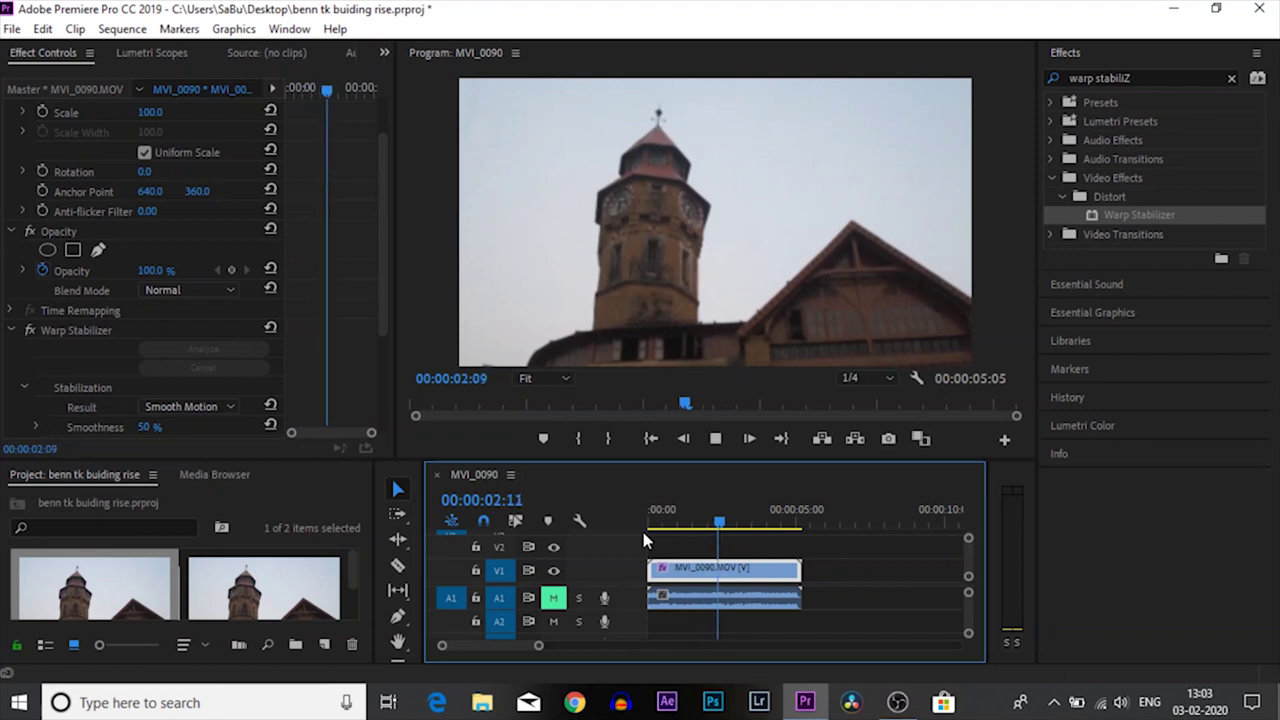
{"action": "key", "text": "space"}
{"action": "key", "text": "Home"}
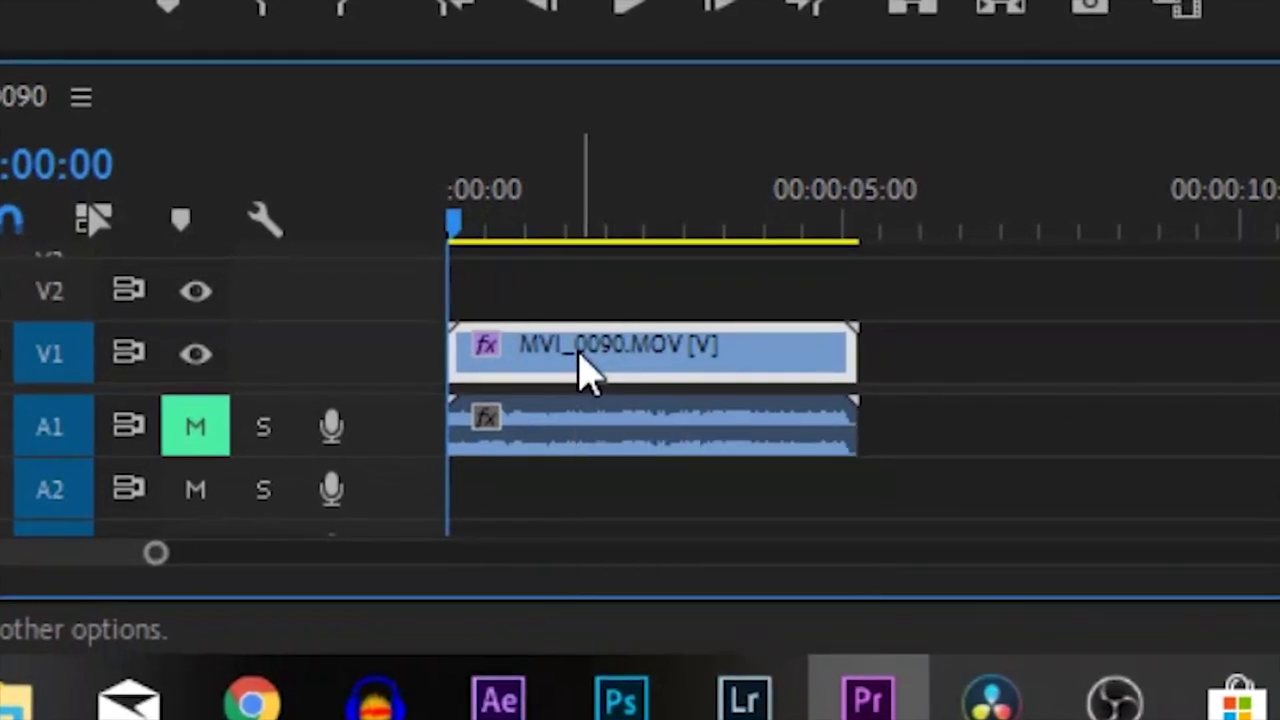
{"action": "left_click_drag", "start_coordinate": [609, 408], "coordinate": [604, 376]}
{"action": "left_click_drag", "start_coordinate": [574, 316], "coordinate": [565, 321]}
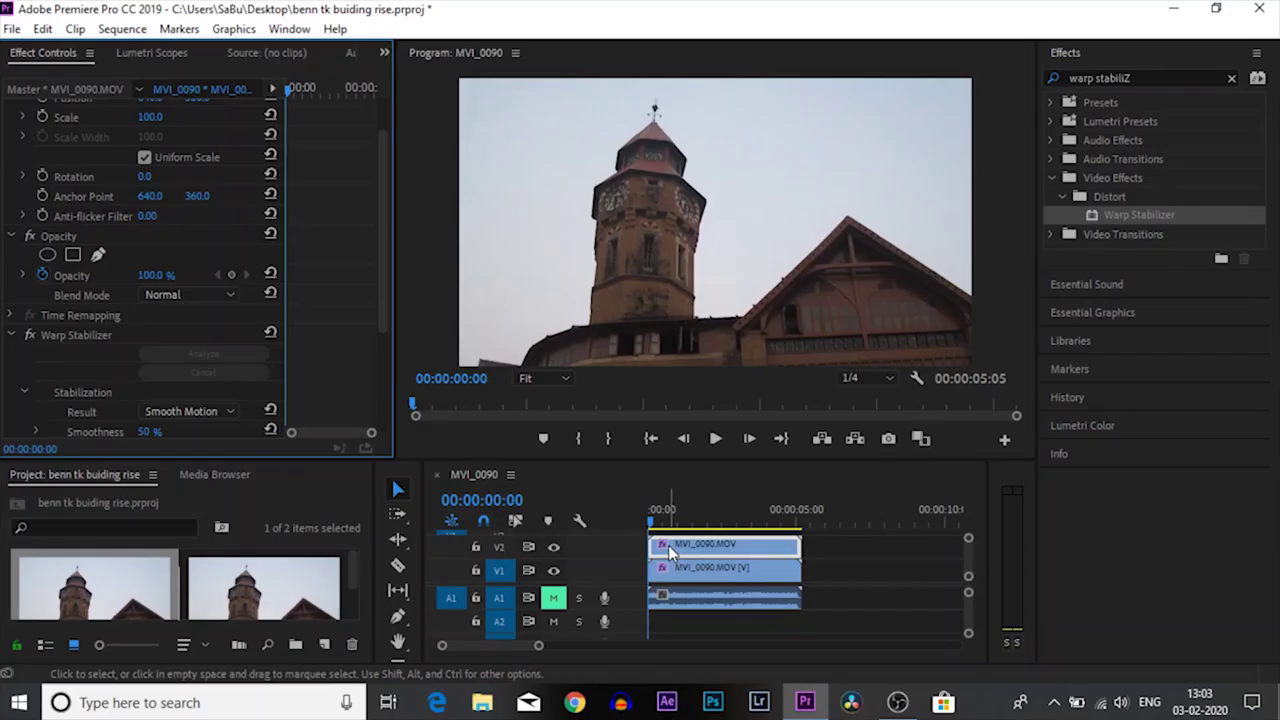
Start a free-draw opacity mask on the V2 clip, tracing down the sky along the clock tower's left side.
{"action": "left_click", "coordinate": [27, 57]}
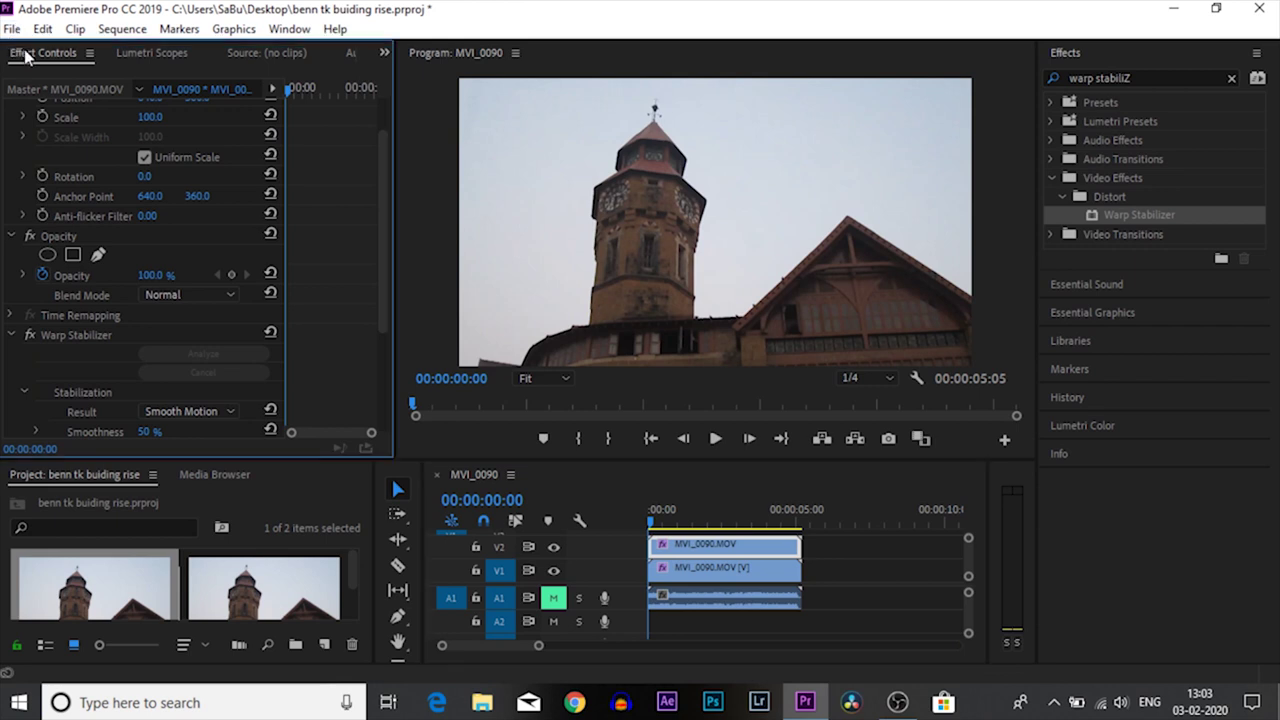
{"action": "left_click", "coordinate": [99, 257]}
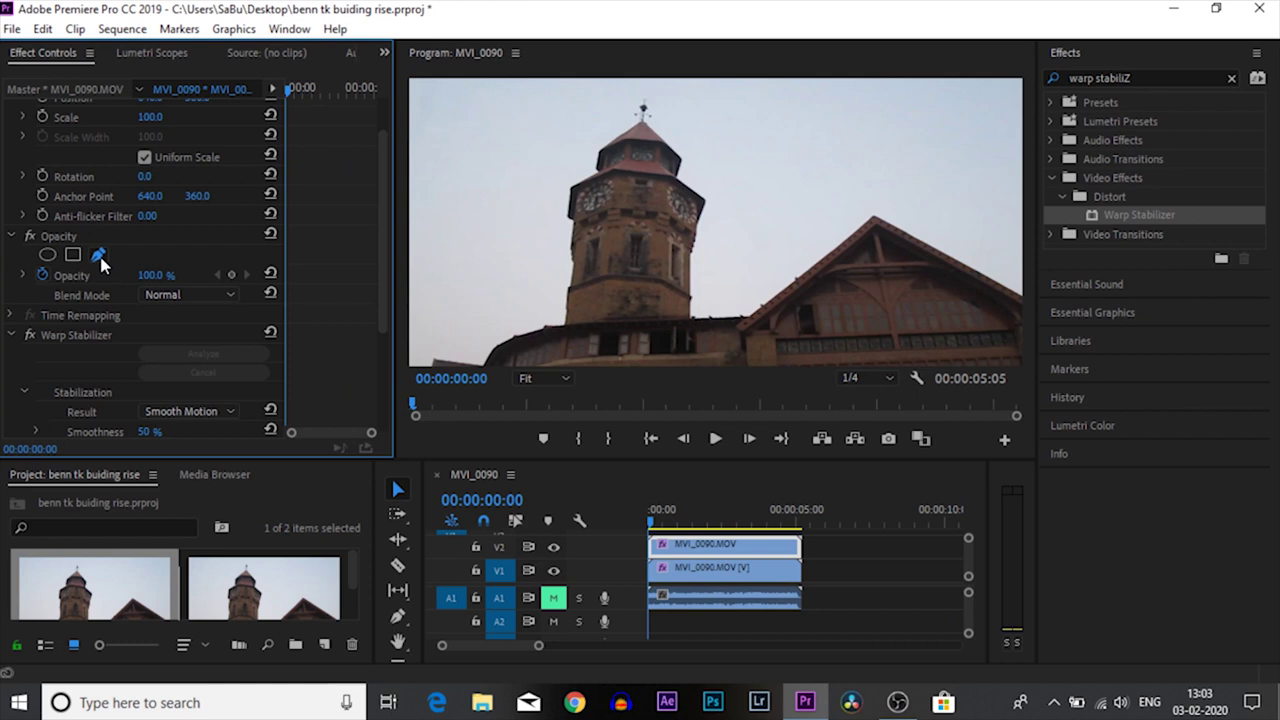
{"action": "left_click", "coordinate": [604, 93]}
{"action": "left_click", "coordinate": [567, 169]}
{"action": "left_click", "coordinate": [541, 235]}
{"action": "left_click", "coordinate": [552, 295]}
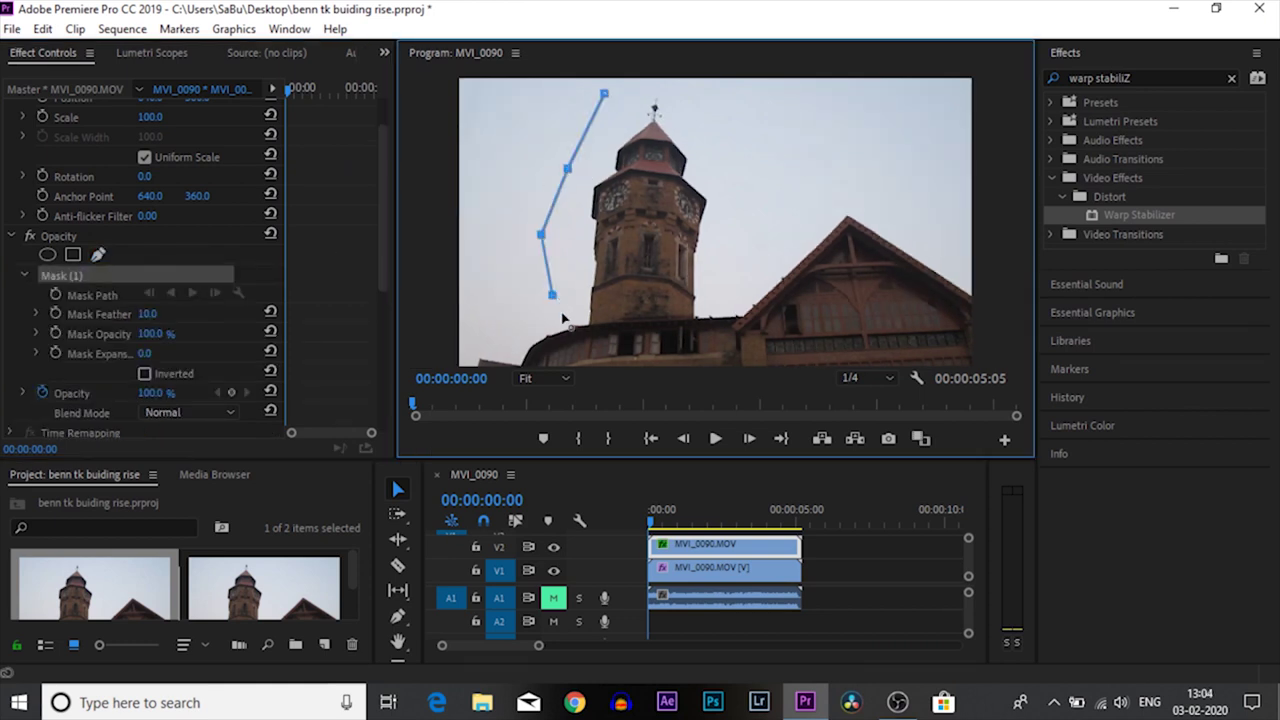
{"action": "left_click", "coordinate": [547, 377]}
{"action": "left_click", "coordinate": [545, 488]}
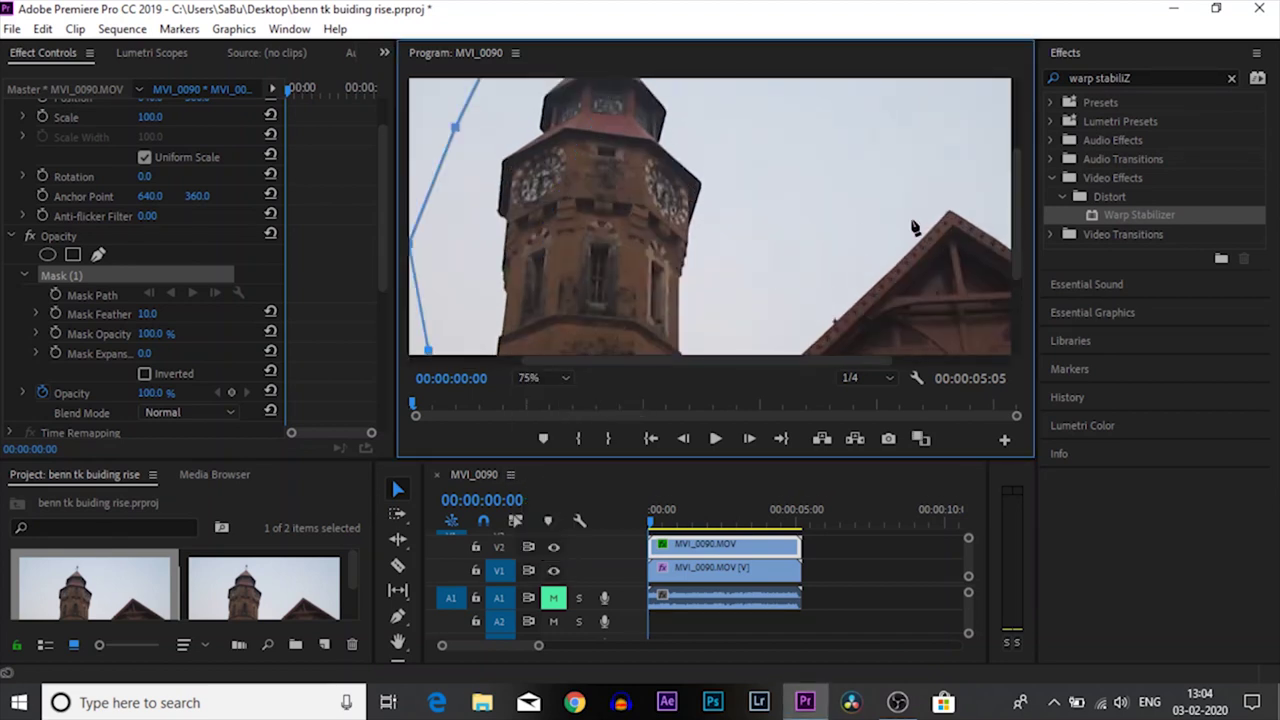
Continue the mask path along the roofline at the tower's base to the tower's lower right side.
{"action": "scroll", "coordinate": [1013, 200], "scroll_direction": "up", "scroll_amount": 4}
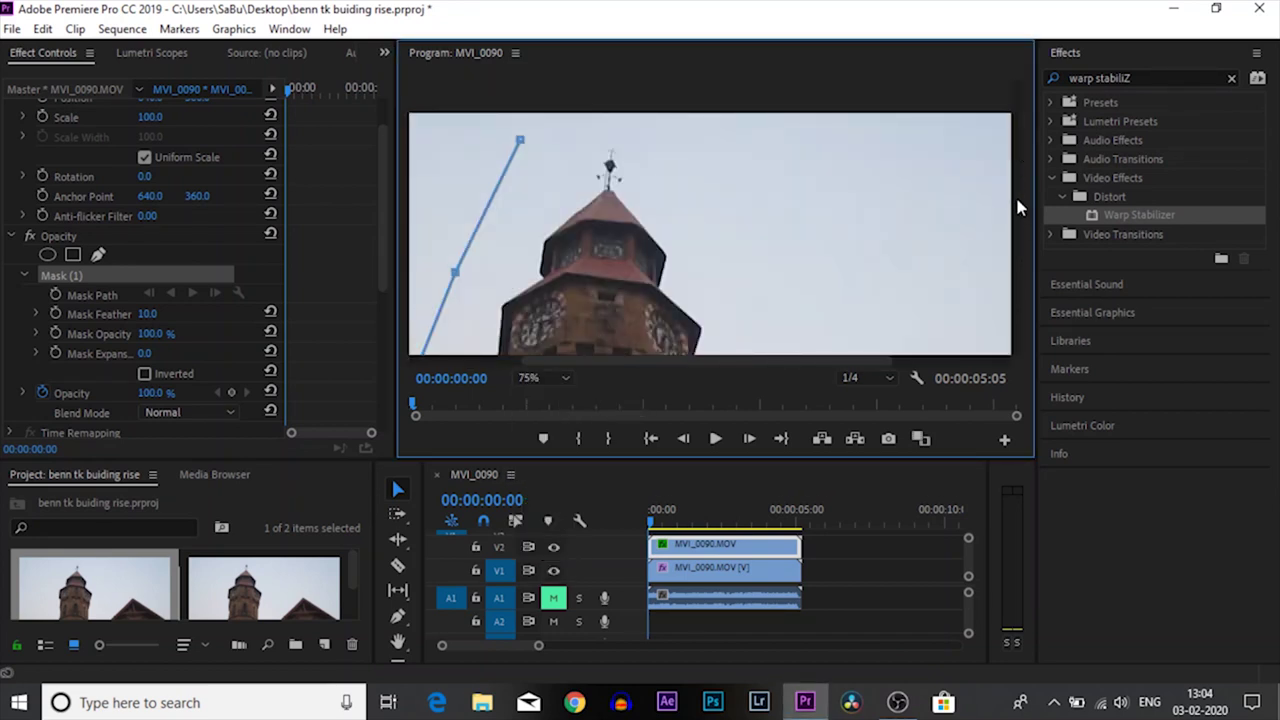
{"action": "scroll", "coordinate": [1015, 230], "scroll_direction": "down", "scroll_amount": 3}
{"action": "left_click_drag", "start_coordinate": [1016, 271], "coordinate": [1016, 312]}
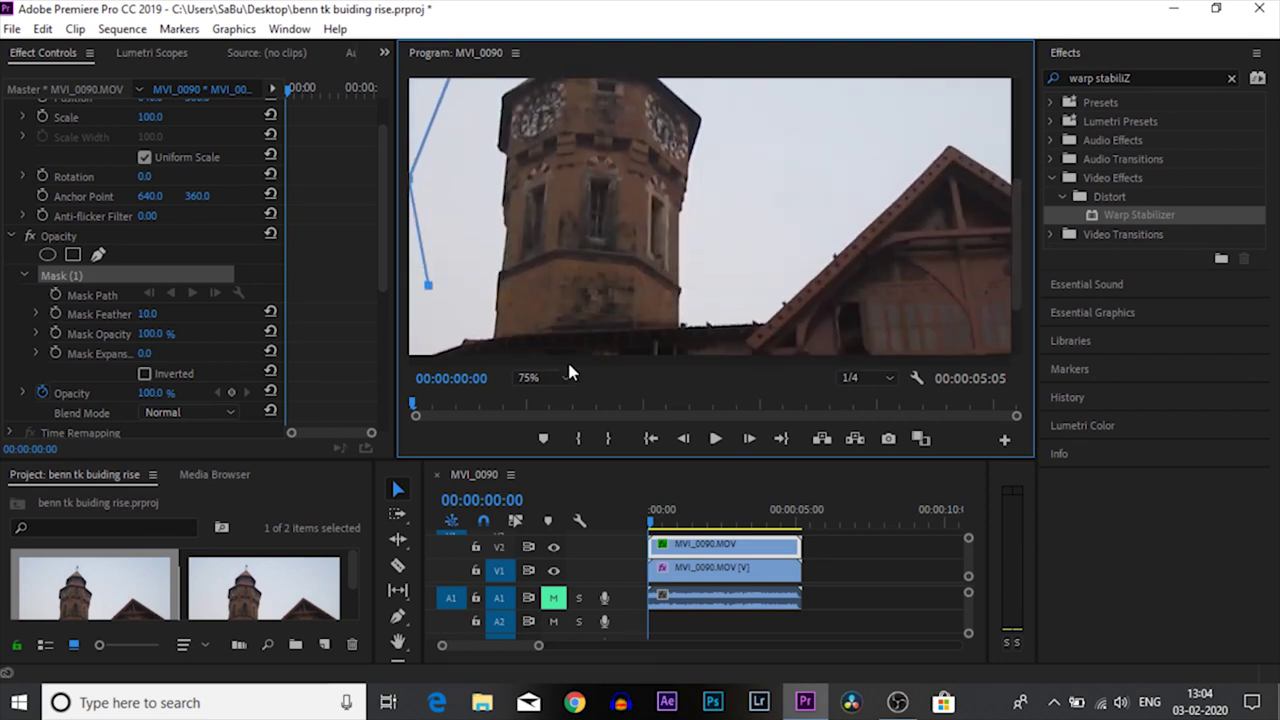
{"action": "left_click_drag", "start_coordinate": [567, 360], "coordinate": [501, 361]}
{"action": "left_click", "coordinate": [544, 329]}
{"action": "left_click", "coordinate": [580, 331]}
{"action": "left_click", "coordinate": [604, 338]}
{"action": "left_click", "coordinate": [668, 331]}
{"action": "left_click", "coordinate": [713, 329]}
{"action": "left_click", "coordinate": [781, 327]}
{"action": "left_click", "coordinate": [826, 314]}
Trace the mask up the tower's right side, close it around the spire, and fit the frame in the preview.
{"action": "left_click", "coordinate": [824, 212]}
{"action": "left_click", "coordinate": [864, 156]}
{"action": "scroll", "coordinate": [1029, 149], "scroll_direction": "up", "scroll_amount": 2}
{"action": "left_click", "coordinate": [860, 152]}
{"action": "left_click", "coordinate": [803, 101]}
{"action": "left_click", "coordinate": [758, 82]}
{"action": "left_click", "coordinate": [686, 82]}
{"action": "left_click", "coordinate": [629, 85]}
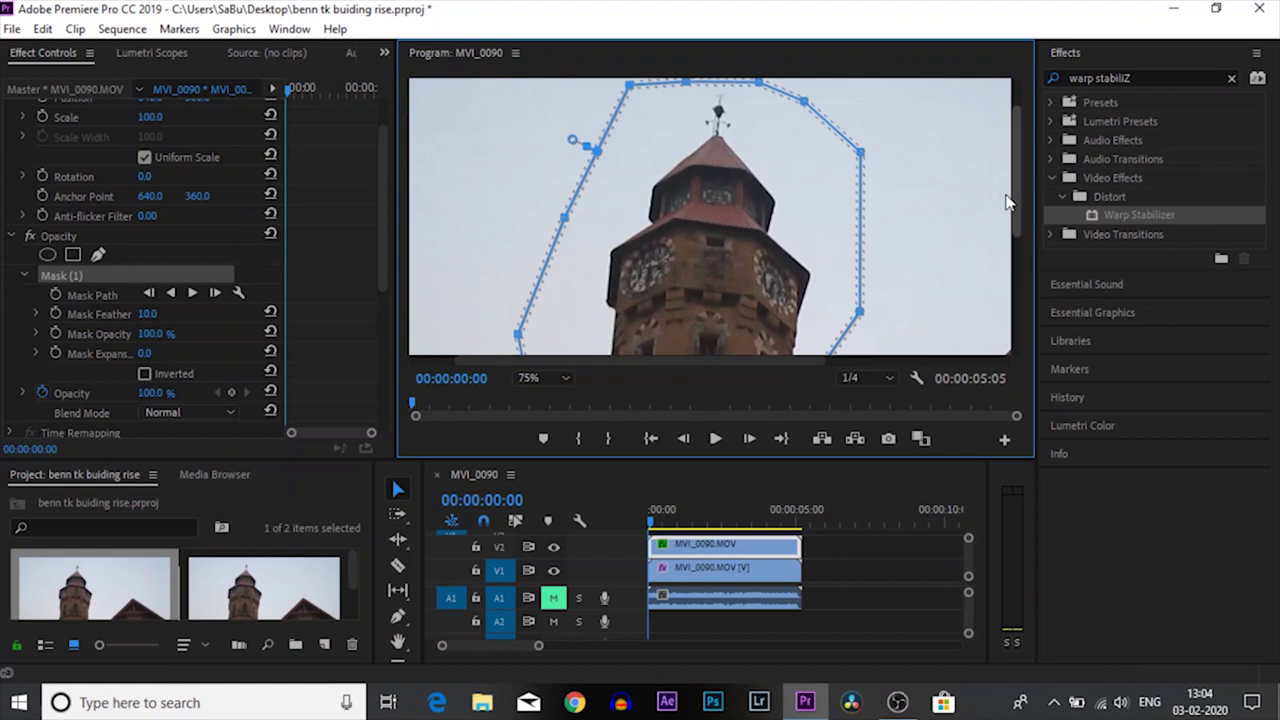
{"action": "left_click", "coordinate": [541, 380]}
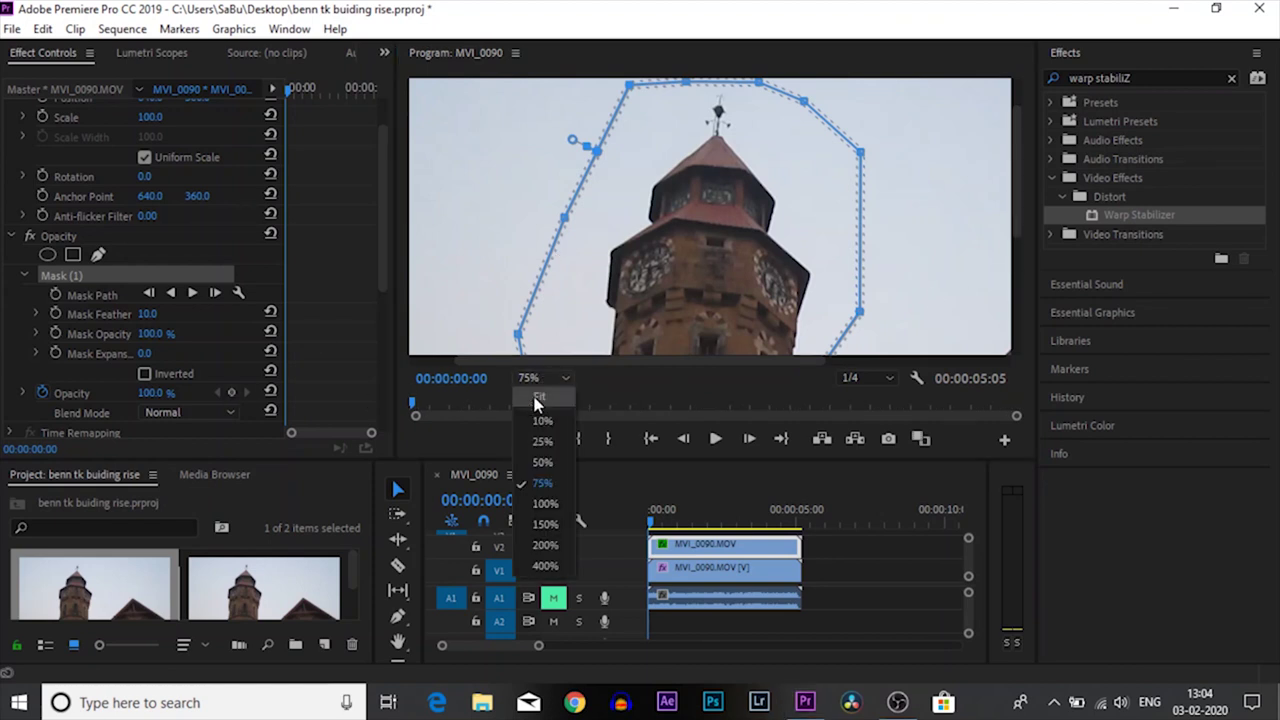
{"action": "left_click", "coordinate": [539, 399]}
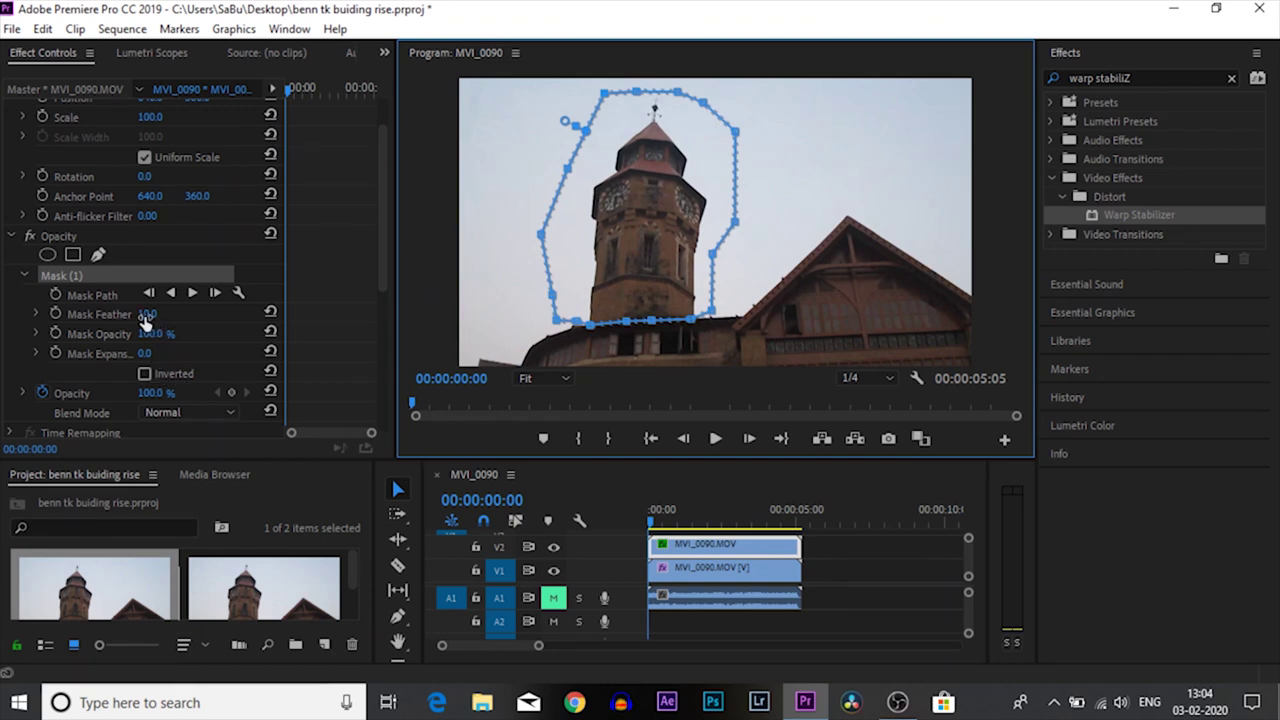
Set the tower mask's feather to 0 and expansion to 7, and invert the mask.
{"action": "left_click_drag", "start_coordinate": [148, 315], "coordinate": [138, 315]}
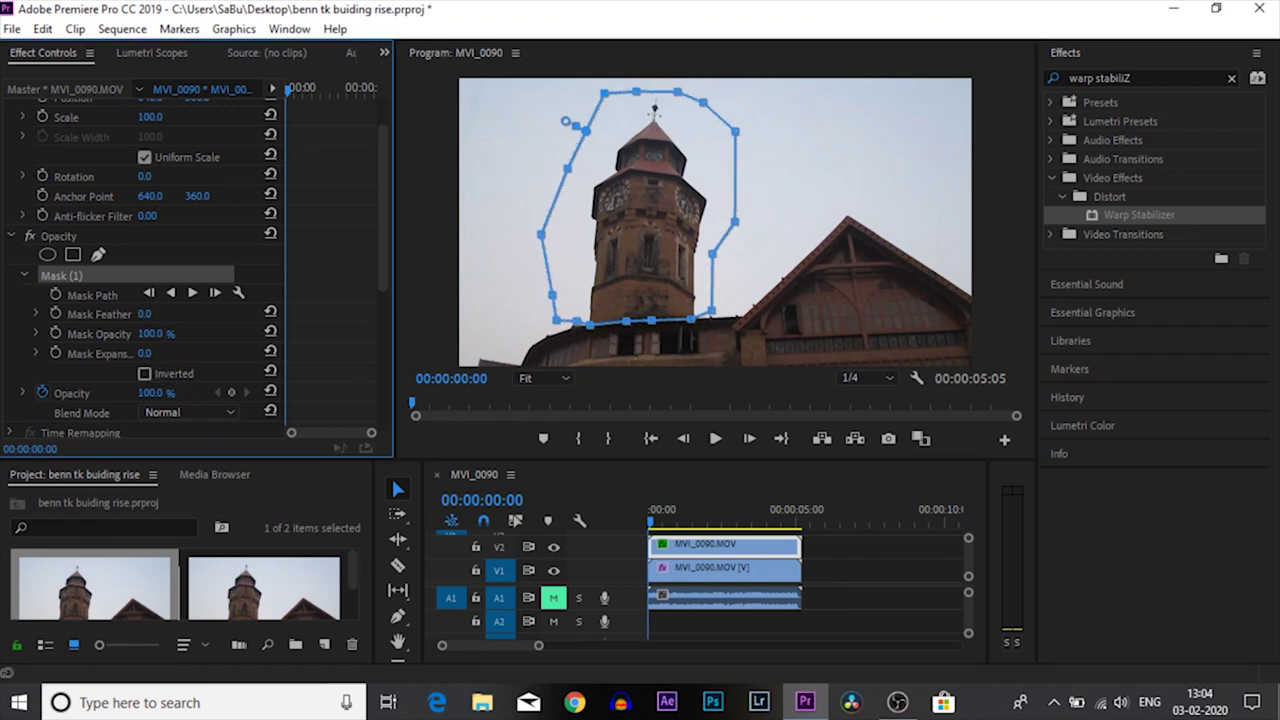
{"action": "left_click", "coordinate": [148, 354]}
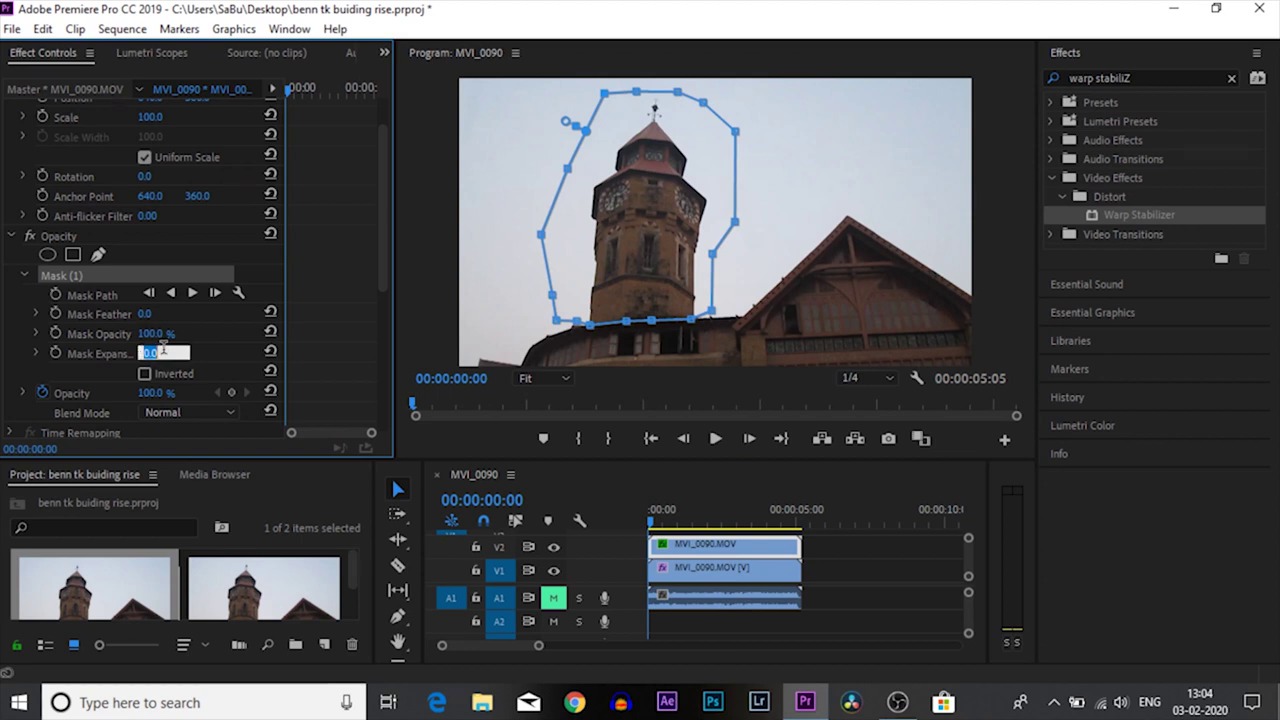
{"action": "type", "text": "7"}
{"action": "key", "text": "Return"}
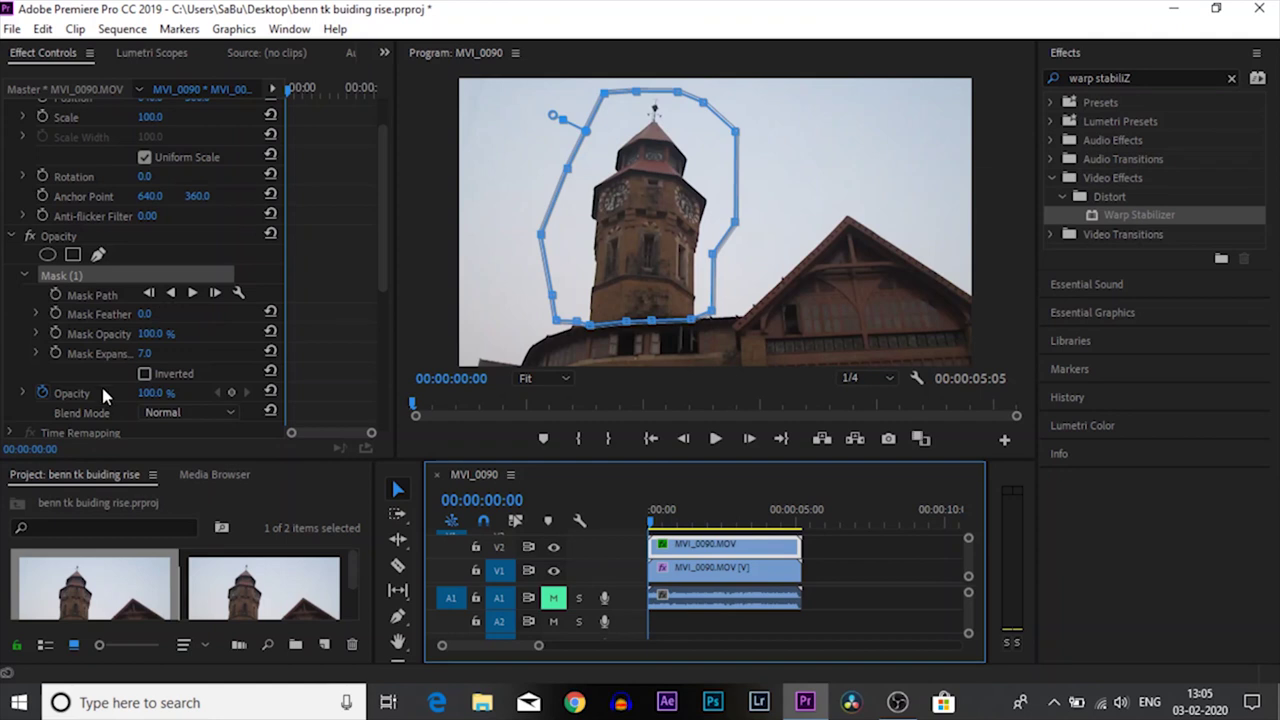
{"action": "left_click", "coordinate": [145, 375]}
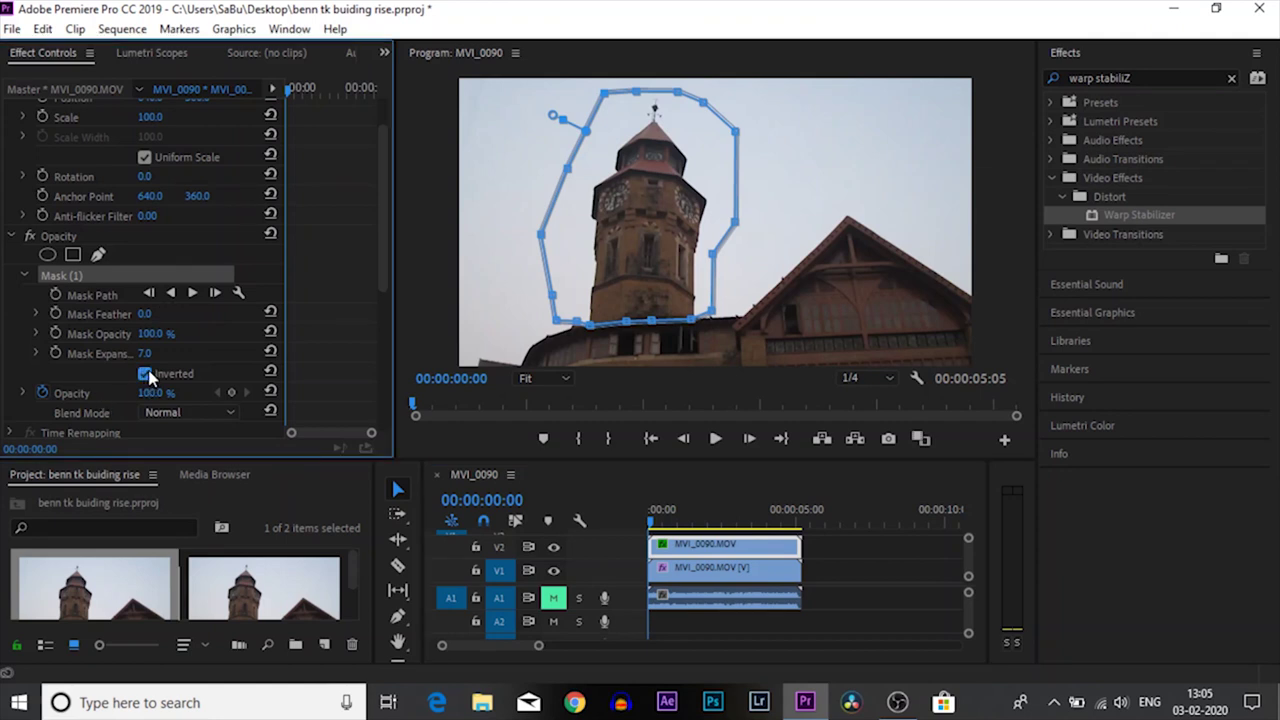
Play the first part of the sequence to check the inverted mask.
{"action": "left_click", "coordinate": [550, 532]}
{"action": "key", "text": "space"}
{"action": "key", "text": "space"}
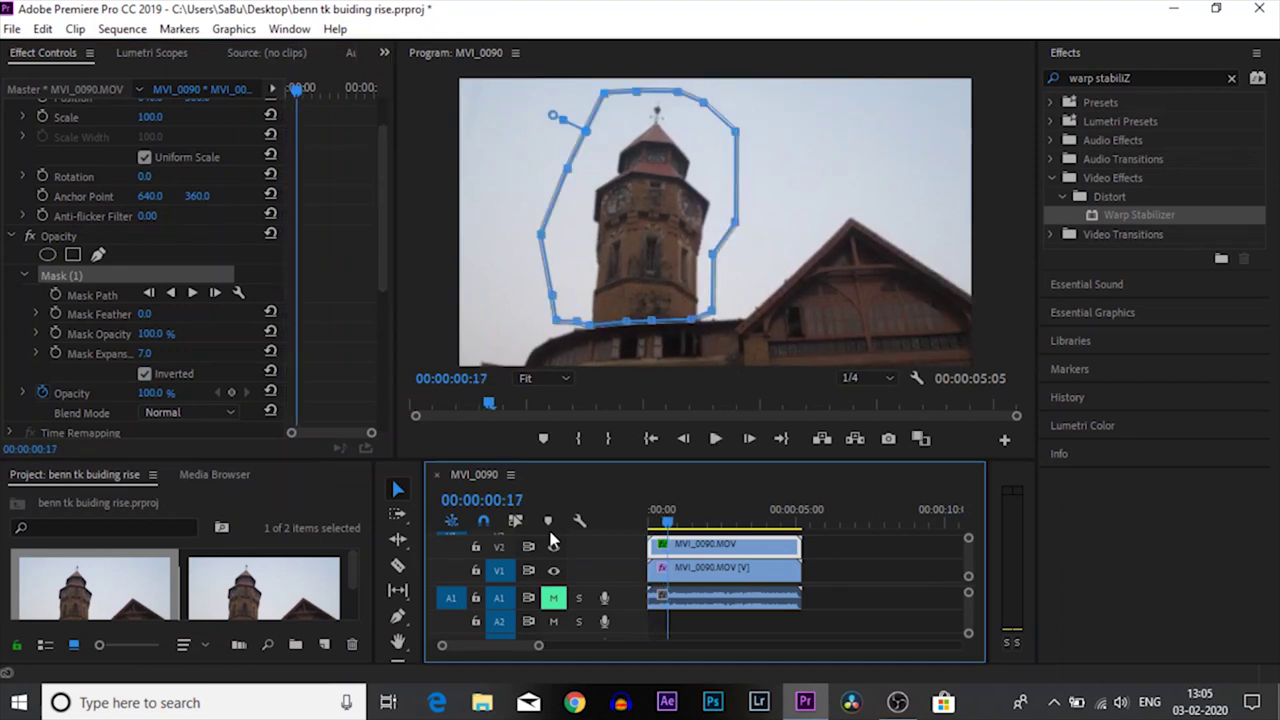
Try lowering the V1 clip behind the mask by changing its vertical position, and reset the position.
{"action": "left_click", "coordinate": [698, 572]}
{"action": "left_click", "coordinate": [390, 232]}
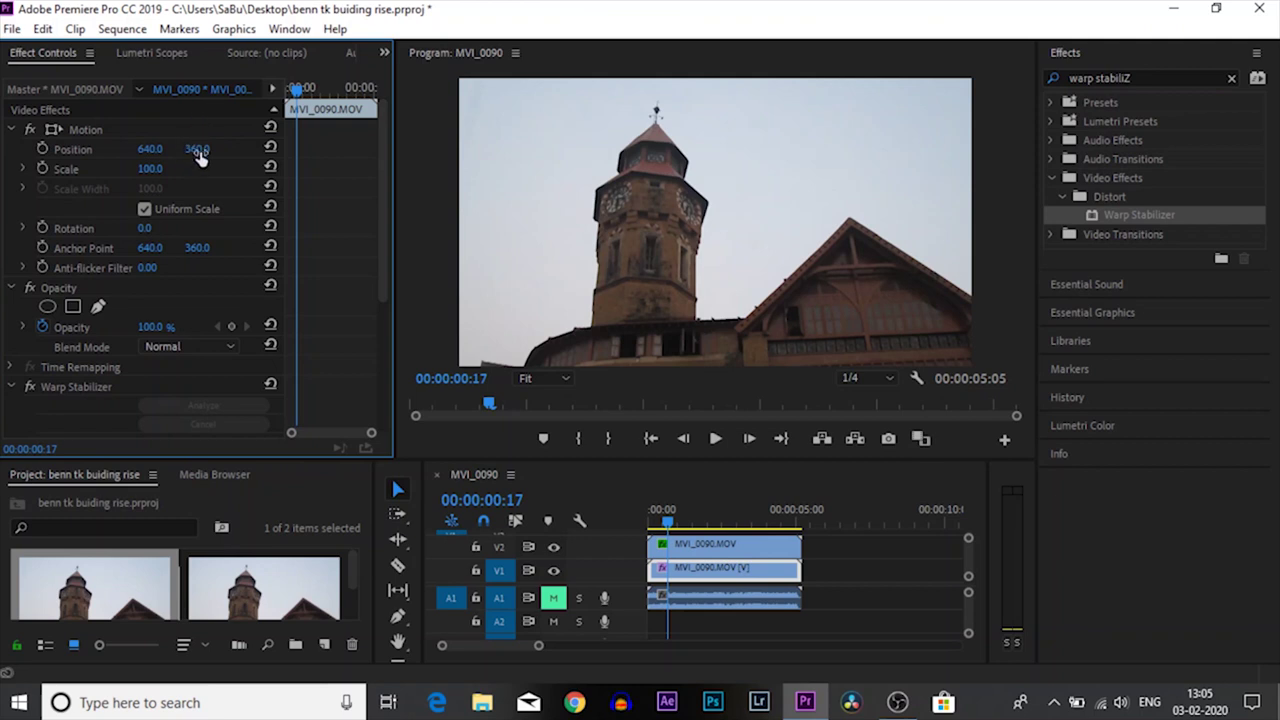
{"action": "left_click_drag", "start_coordinate": [197, 149], "coordinate": [583, 149]}
{"action": "mouse_move", "coordinate": [320, 148]}
{"action": "left_mouse_down"}
{"action": "mouse_move", "coordinate": [138, 148]}
{"action": "mouse_move", "coordinate": [380, 148]}
{"action": "mouse_move", "coordinate": [313, 148]}
{"action": "left_mouse_up"}
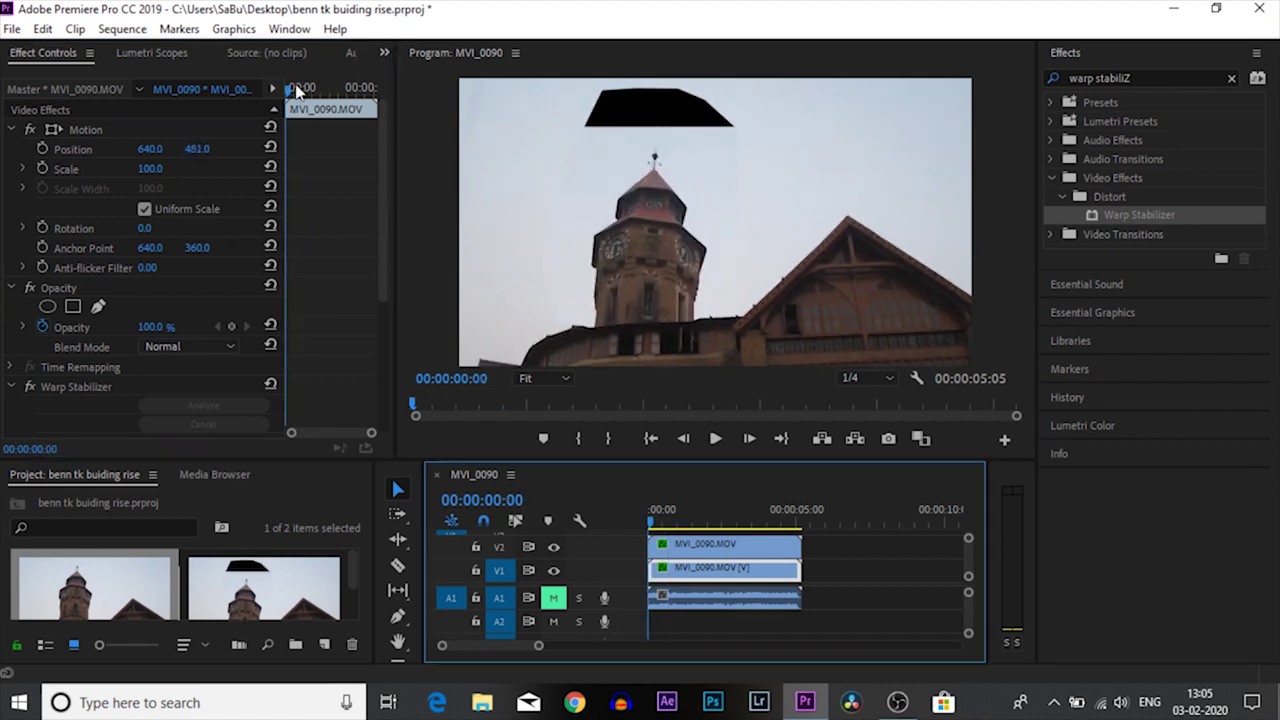
{"action": "left_click", "coordinate": [270, 148]}
Add a position keyframe to the V1 clip at 00:00:01:07 with the vertical position set to 1047.
{"action": "left_click_drag", "start_coordinate": [667, 514], "coordinate": [692, 524]}
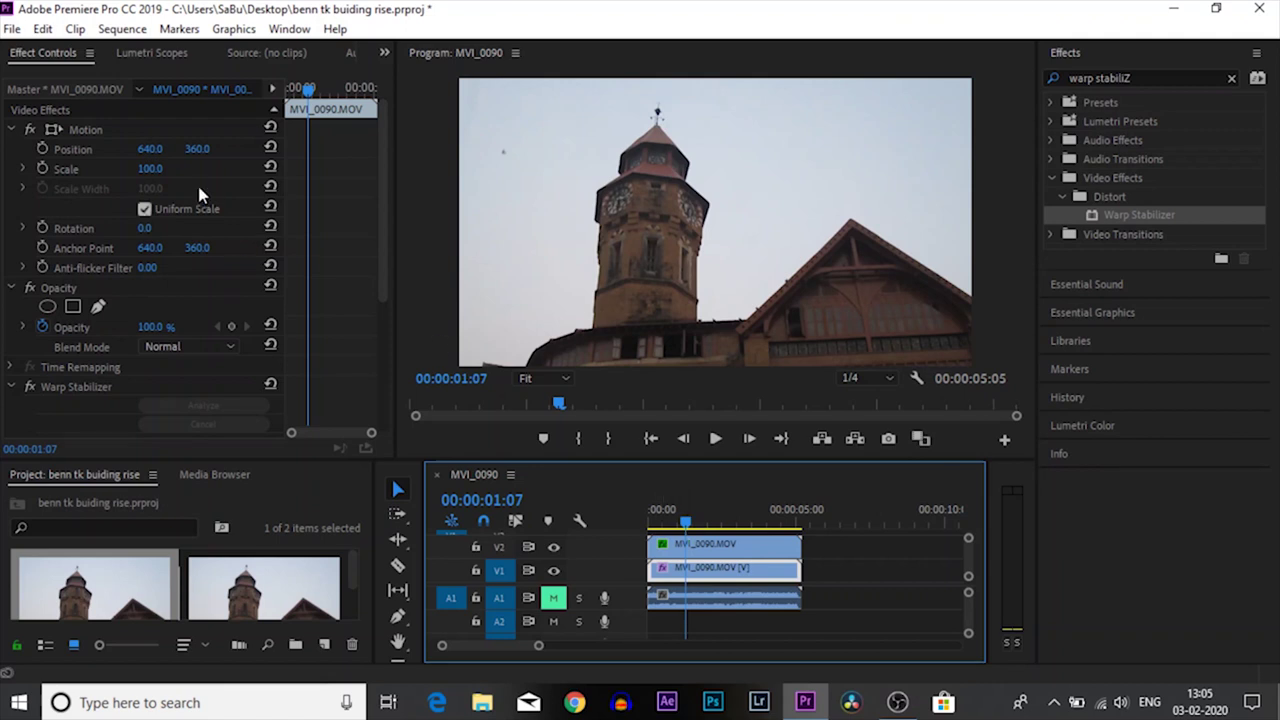
{"action": "left_click", "coordinate": [42, 149]}
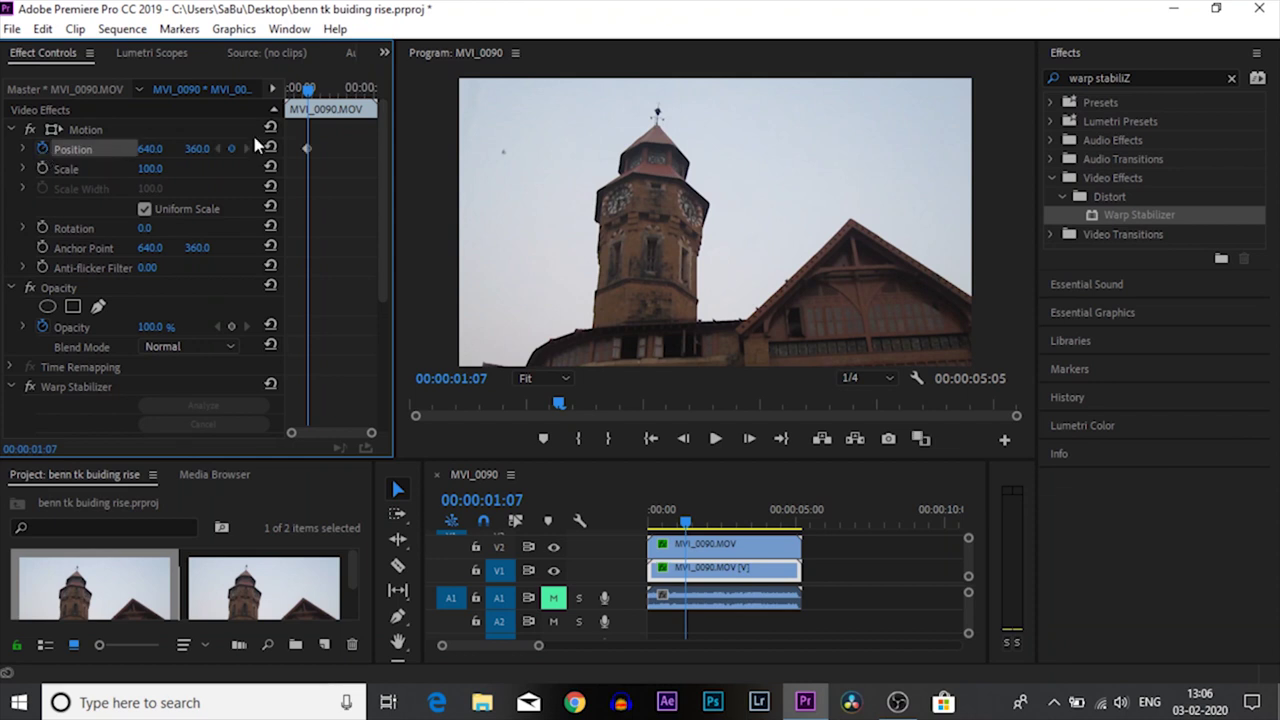
{"action": "mouse_move", "coordinate": [197, 151]}
{"action": "left_mouse_down"}
{"action": "mouse_move", "coordinate": [222, 151]}
{"action": "mouse_move", "coordinate": [207, 149]}
{"action": "left_mouse_up"}
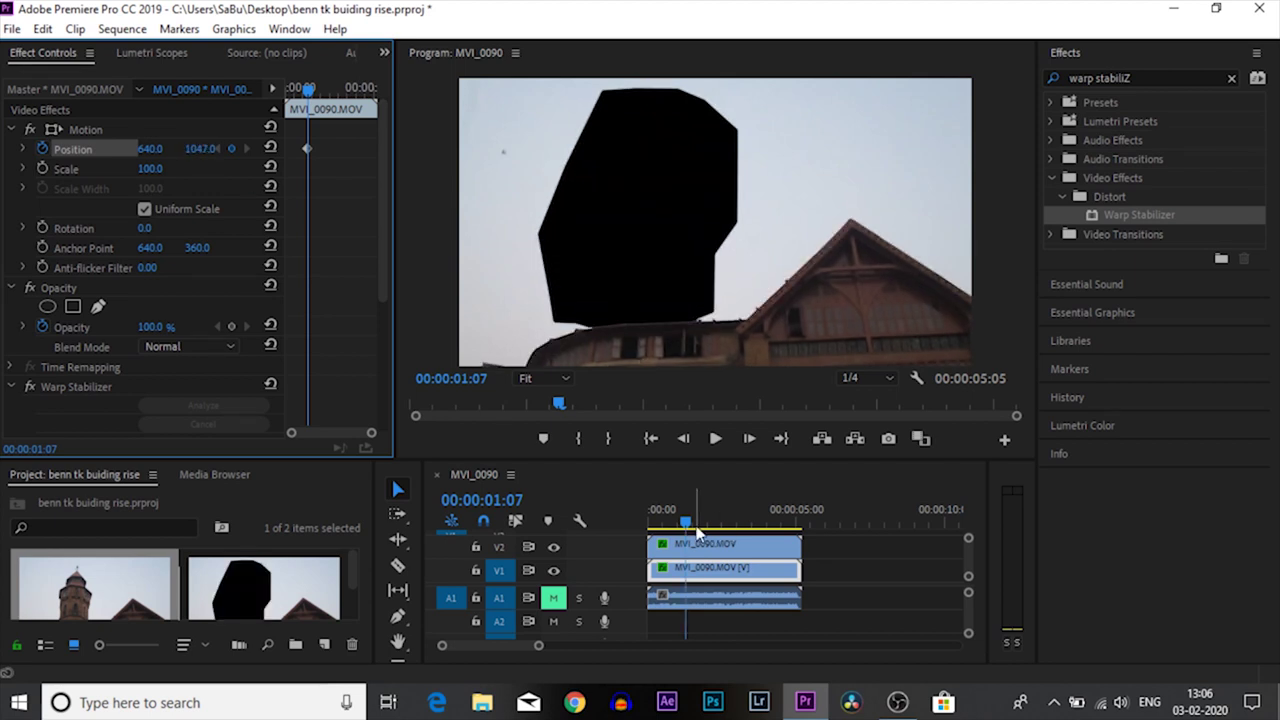
Add a second position keyframe at 00:00:01:19 with the position reset to 640, 360, and return to the first keyframe.
{"action": "left_click_drag", "start_coordinate": [309, 92], "coordinate": [318, 93]}
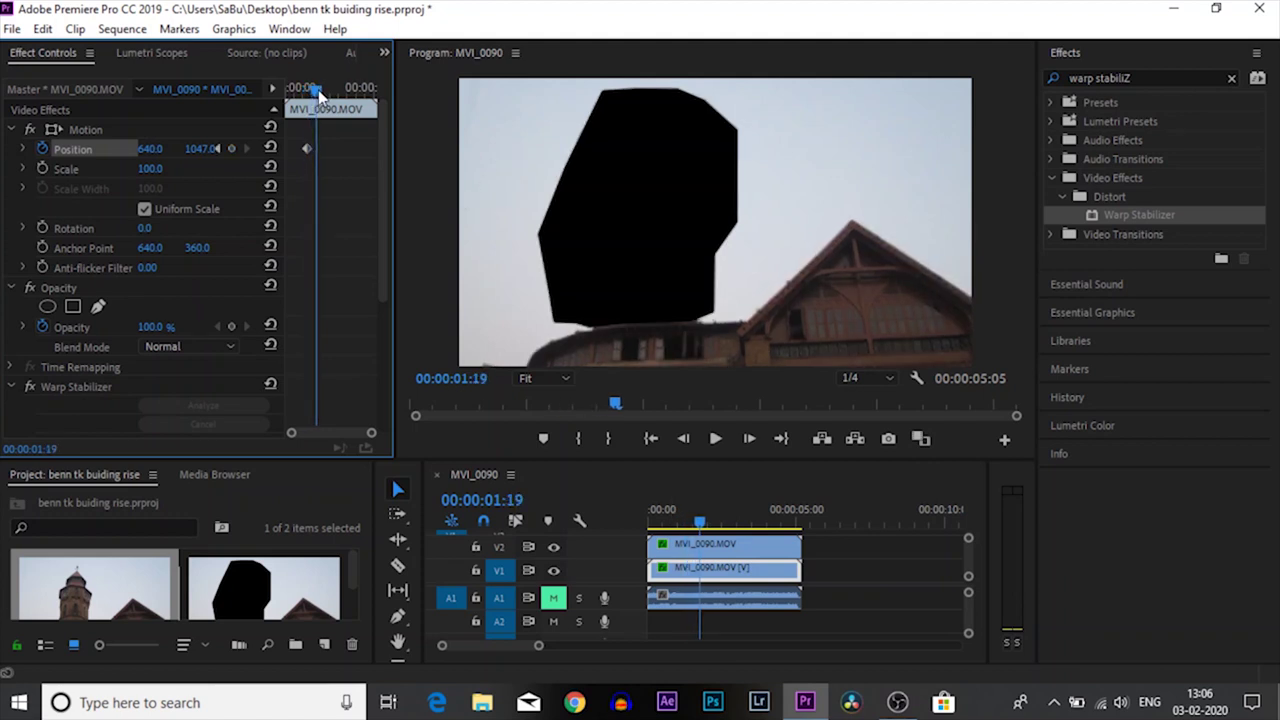
{"action": "left_click", "coordinate": [237, 152]}
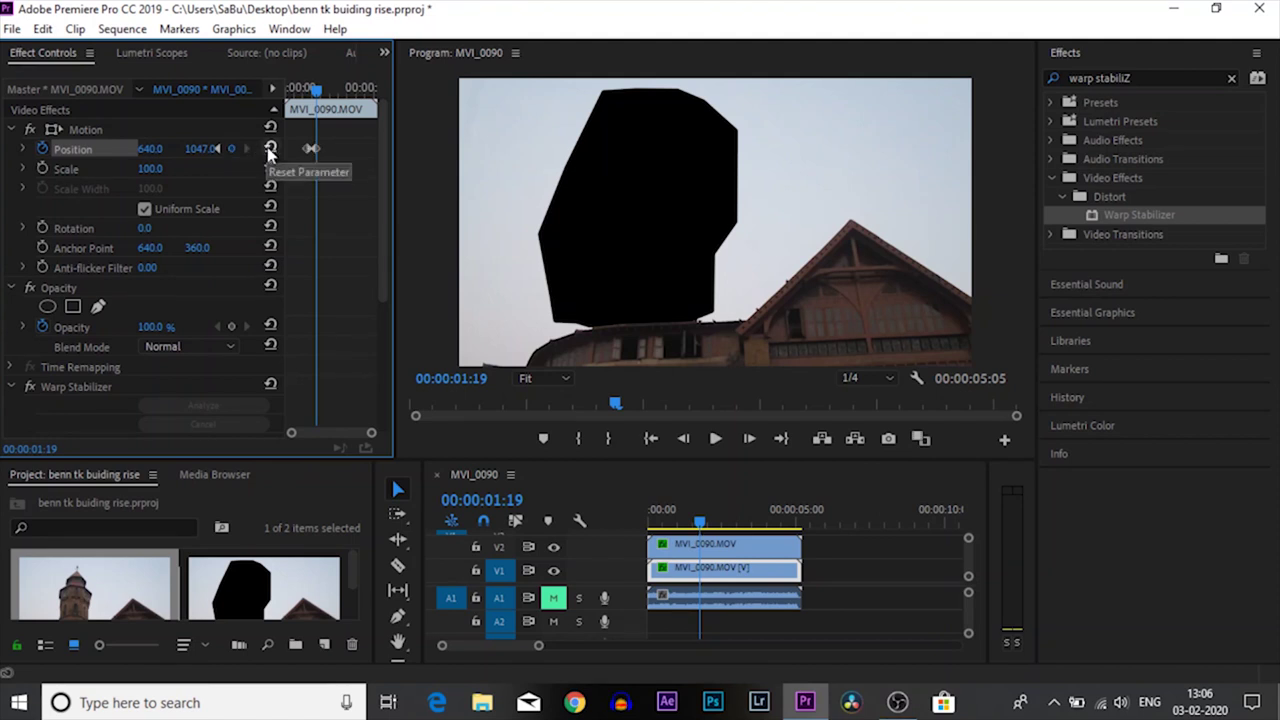
{"action": "left_click", "coordinate": [268, 148]}
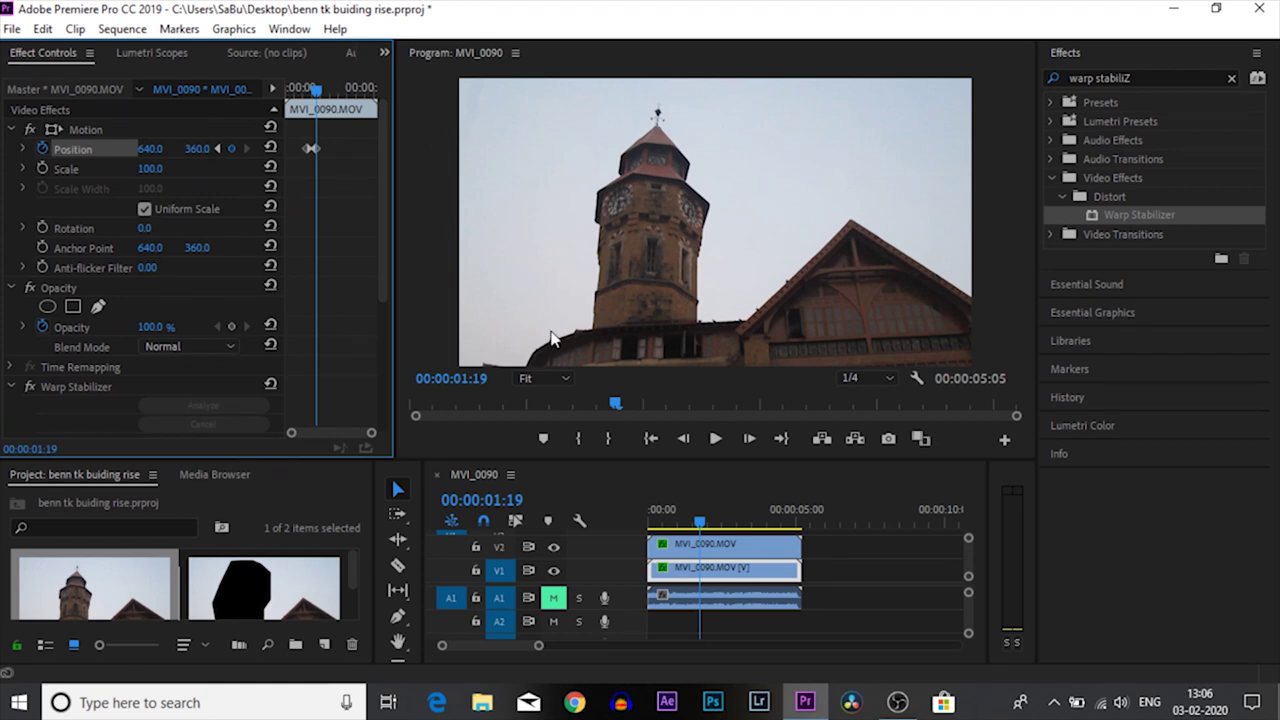
{"action": "left_click_drag", "start_coordinate": [371, 438], "coordinate": [352, 434]}
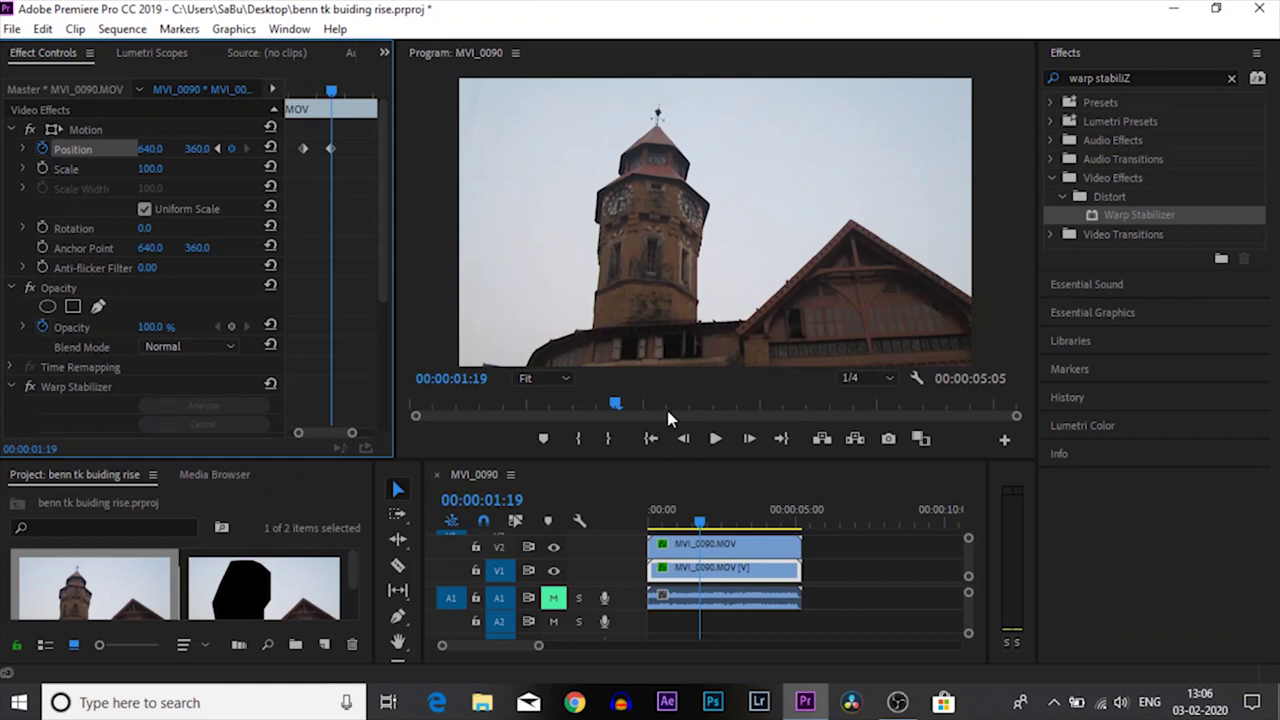
{"action": "left_click_drag", "start_coordinate": [311, 95], "coordinate": [305, 130]}
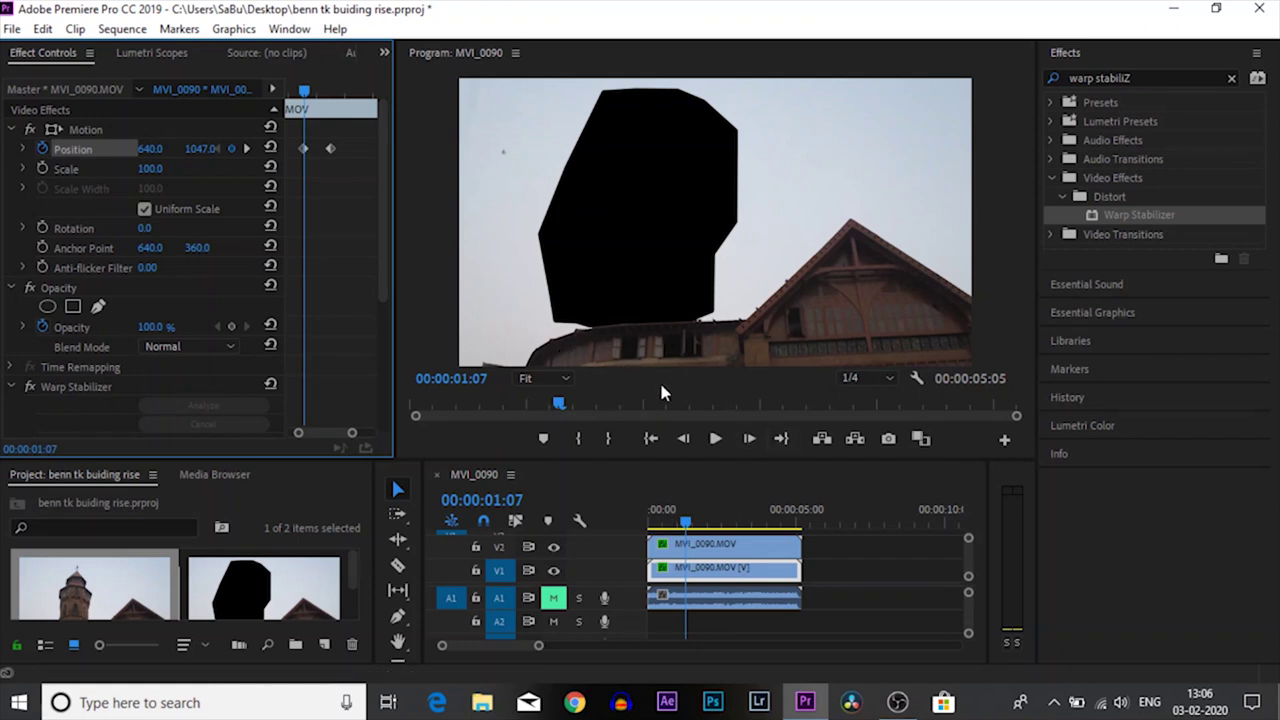
Shift the second position keyframe closer to the first to speed up the rise, and play the animation to check it.
{"action": "left_click_drag", "start_coordinate": [354, 438], "coordinate": [399, 441]}
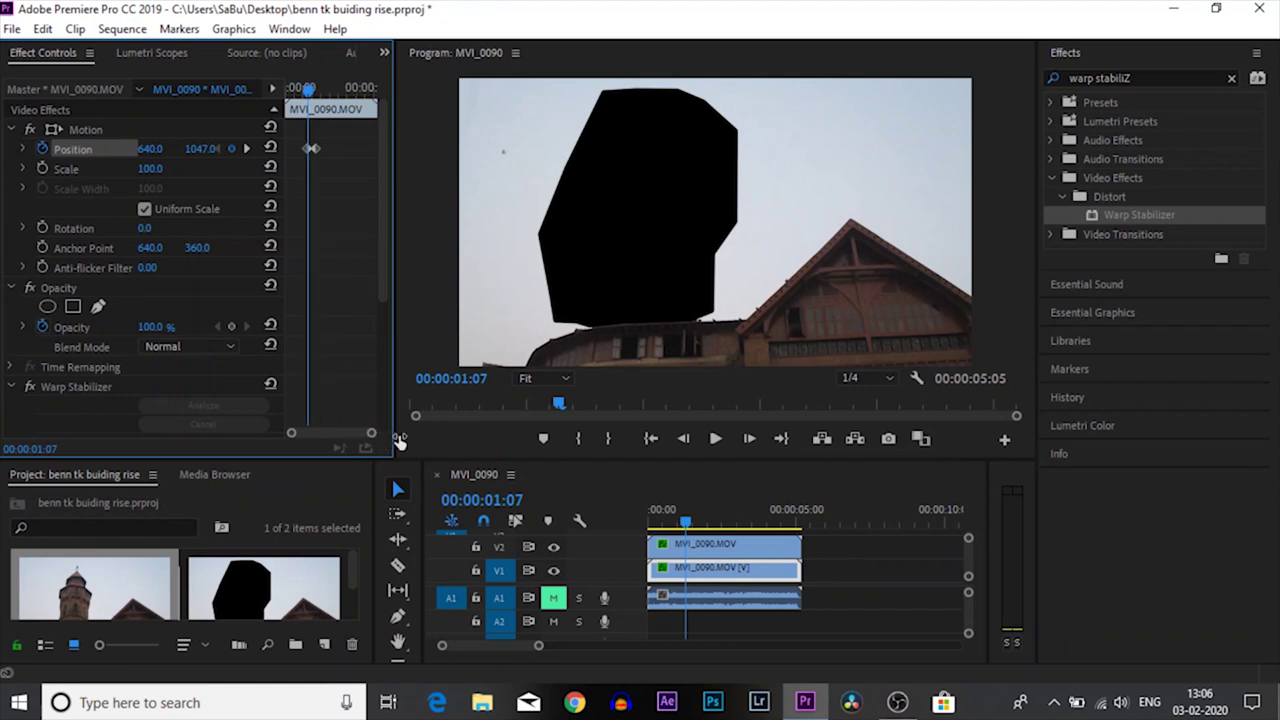
{"action": "mouse_move", "coordinate": [308, 93]}
{"action": "left_mouse_down"}
{"action": "mouse_move", "coordinate": [276, 89]}
{"action": "mouse_move", "coordinate": [317, 87]}
{"action": "left_mouse_up"}
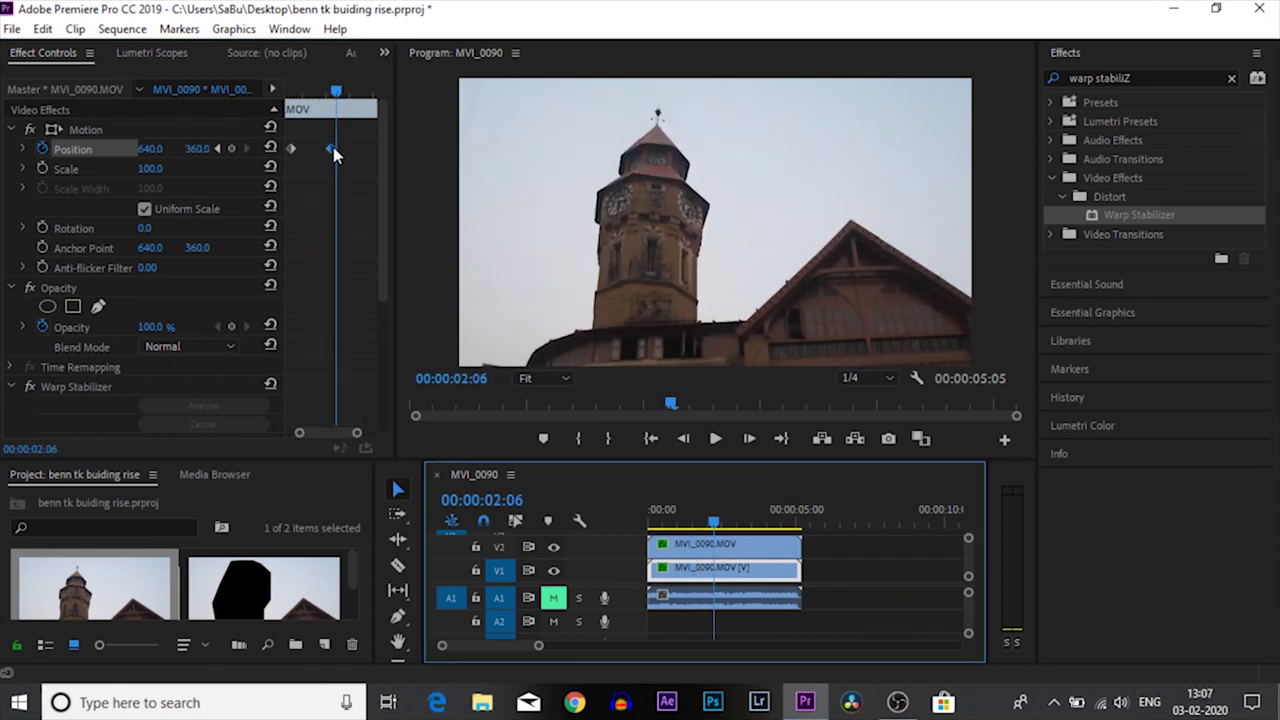
{"action": "left_click_drag", "start_coordinate": [334, 148], "coordinate": [311, 148]}
{"action": "left_click_drag", "start_coordinate": [712, 521], "coordinate": [677, 523]}
{"action": "key", "text": "space"}
{"action": "key", "text": "space"}
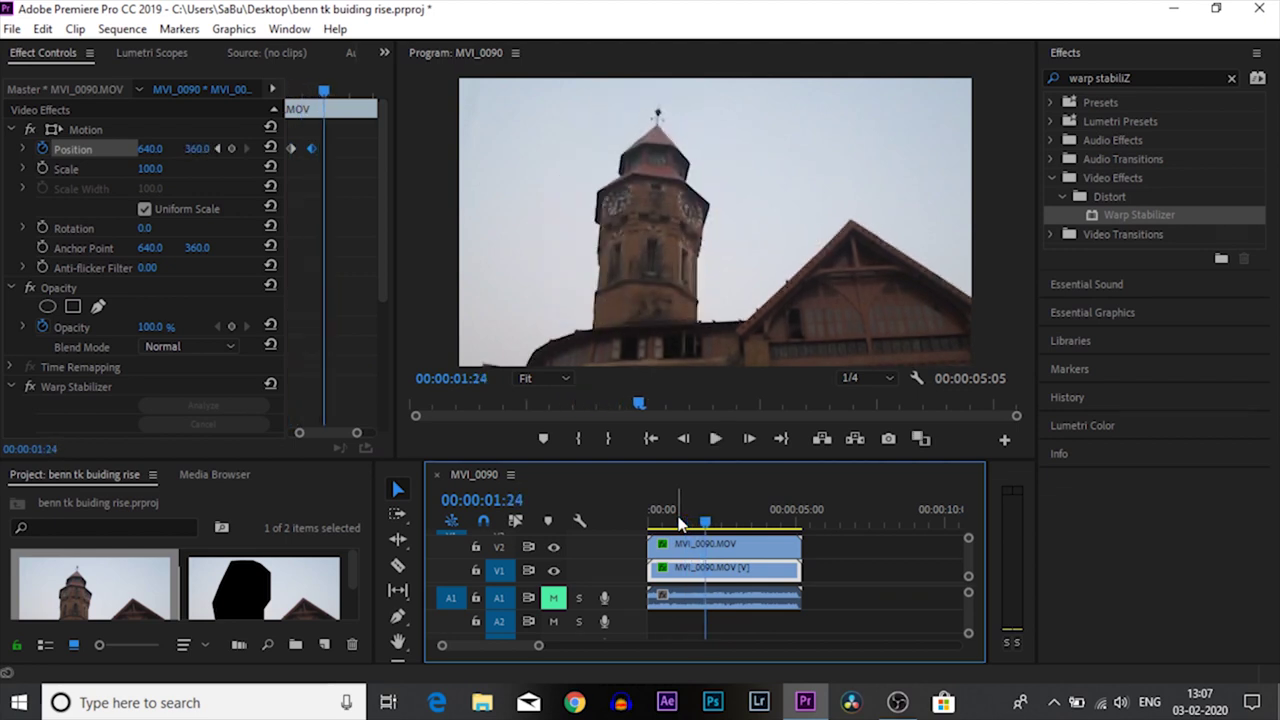
Set the temporal interpolation of both position keyframes to Auto Bezier.
{"action": "left_click", "coordinate": [311, 148]}
{"action": "right_click", "coordinate": [321, 147]}
{"action": "mouse_move", "coordinate": [380, 310]}
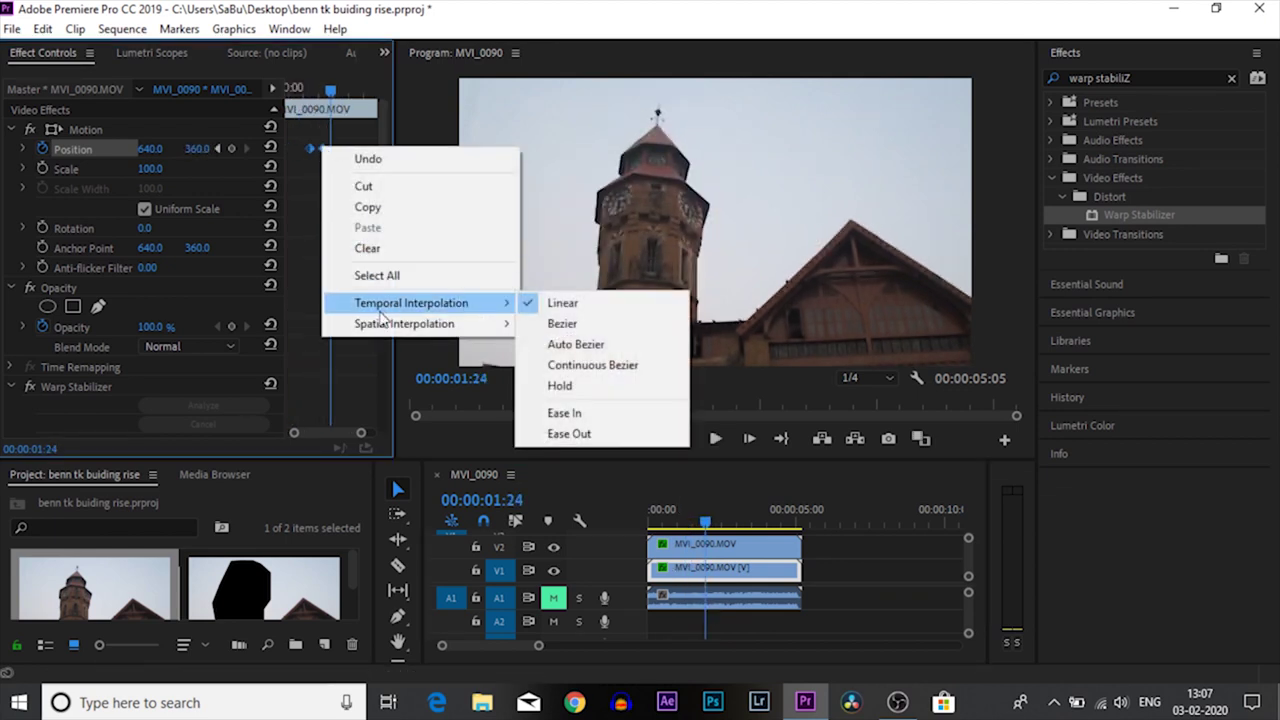
{"action": "left_click", "coordinate": [572, 345]}
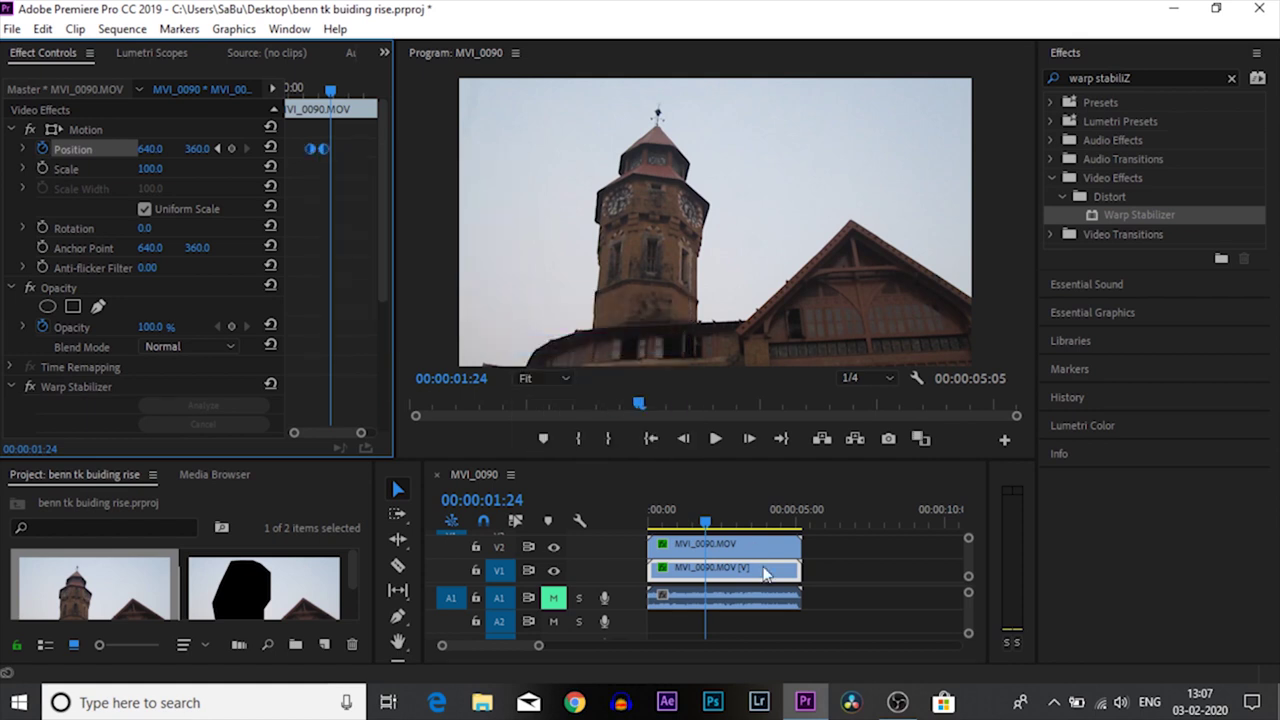
Play the rising tower section from just before the first position keyframe, and park the playhead at 00:00:01:12.
{"action": "key", "text": "space"}
{"action": "key", "text": "space"}
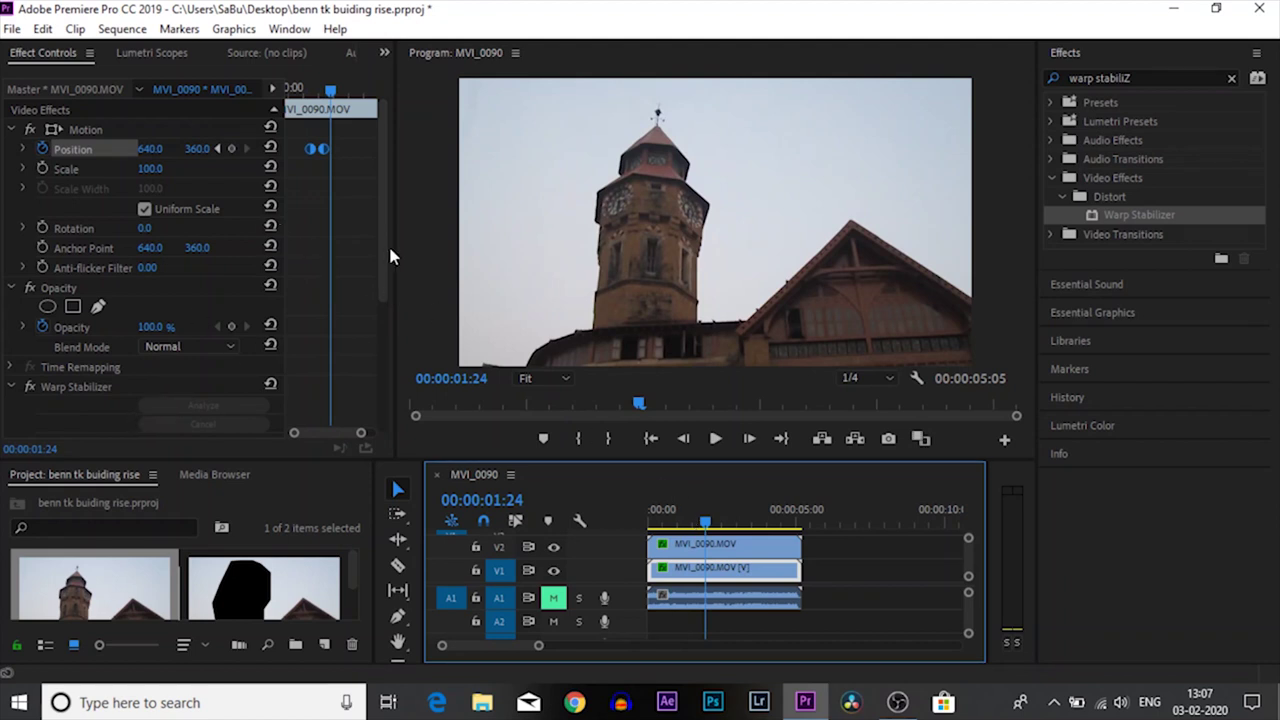
{"action": "left_click", "coordinate": [693, 517]}
{"action": "left_click_drag", "start_coordinate": [691, 512], "coordinate": [683, 510]}
{"action": "key", "text": "space"}
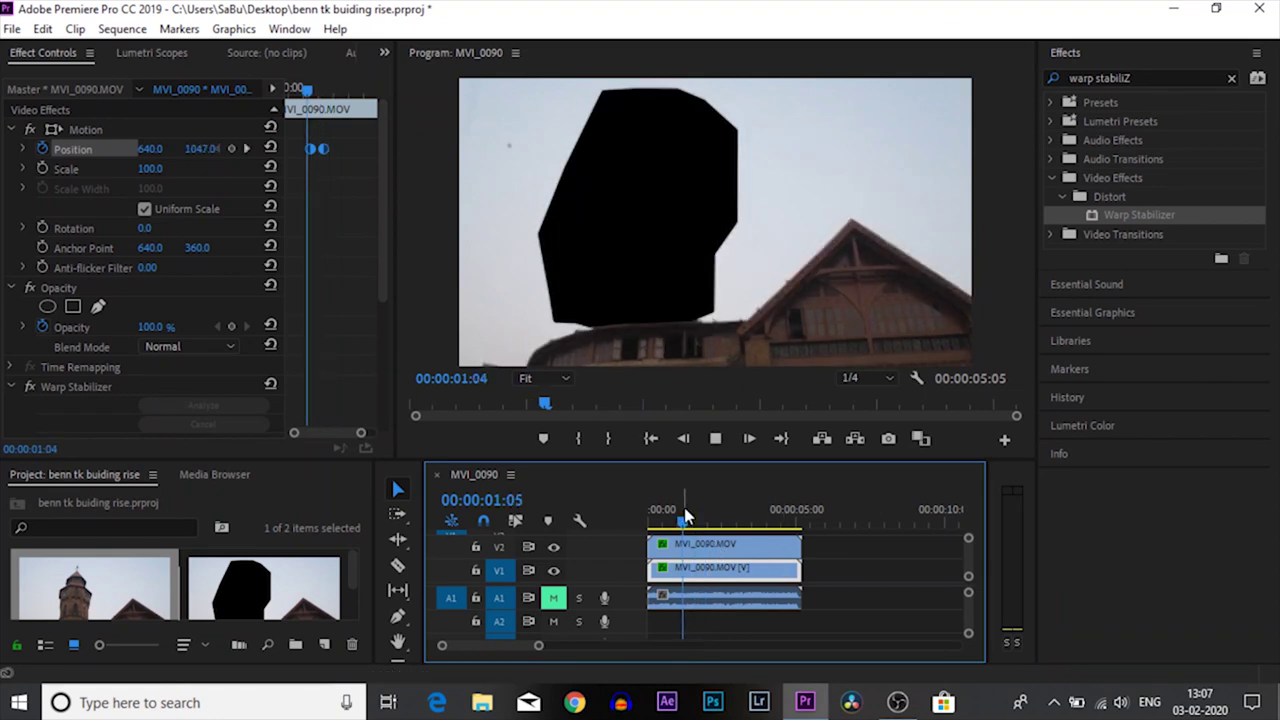
{"action": "key", "text": "space"}
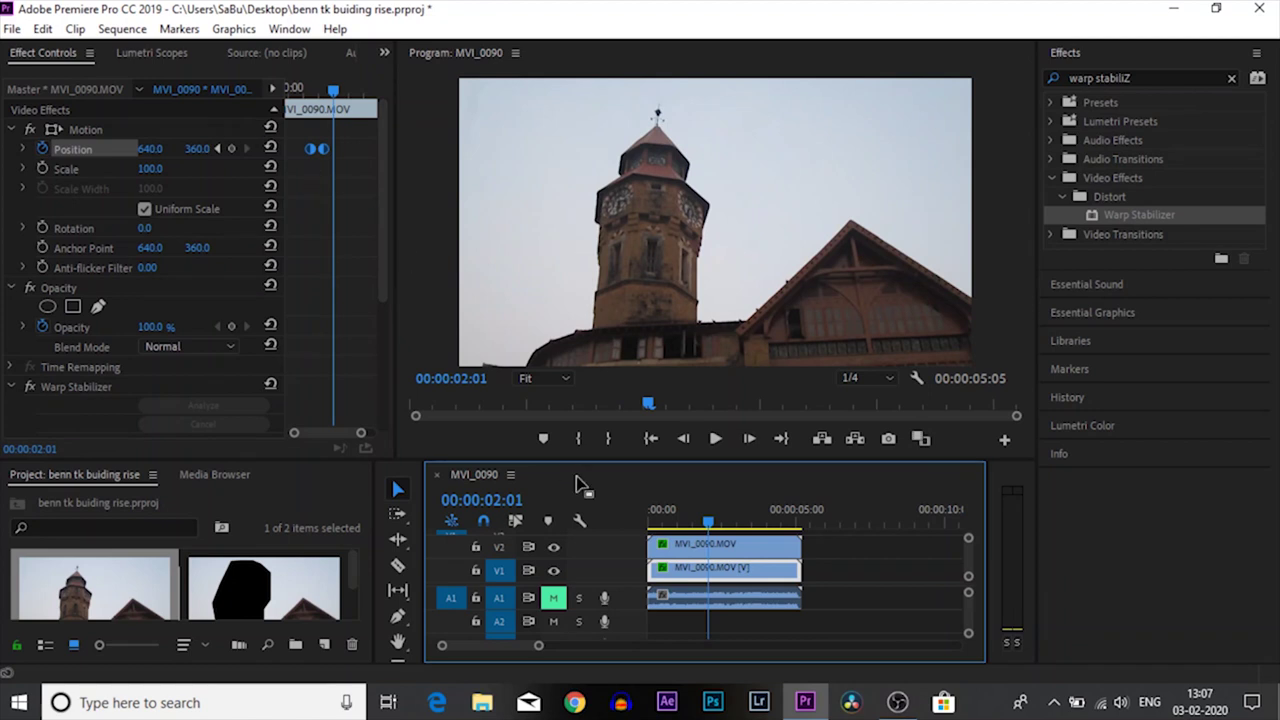
{"action": "mouse_move", "coordinate": [698, 512]}
{"action": "left_mouse_down"}
{"action": "mouse_move", "coordinate": [683, 515]}
{"action": "mouse_move", "coordinate": [697, 525]}
{"action": "left_mouse_up"}
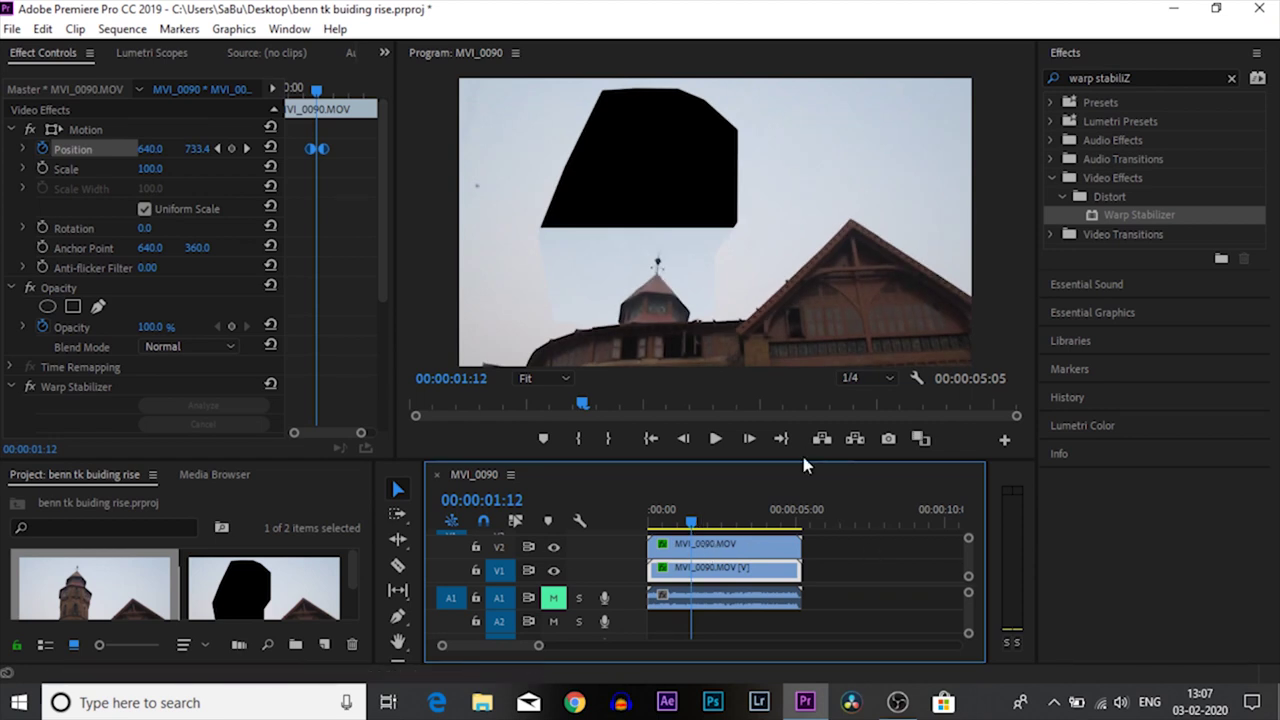
Move the masked clip up to V3 and the animated clip up to V2, leaving V1 empty.
{"action": "left_click_drag", "start_coordinate": [803, 462], "coordinate": [799, 418]}
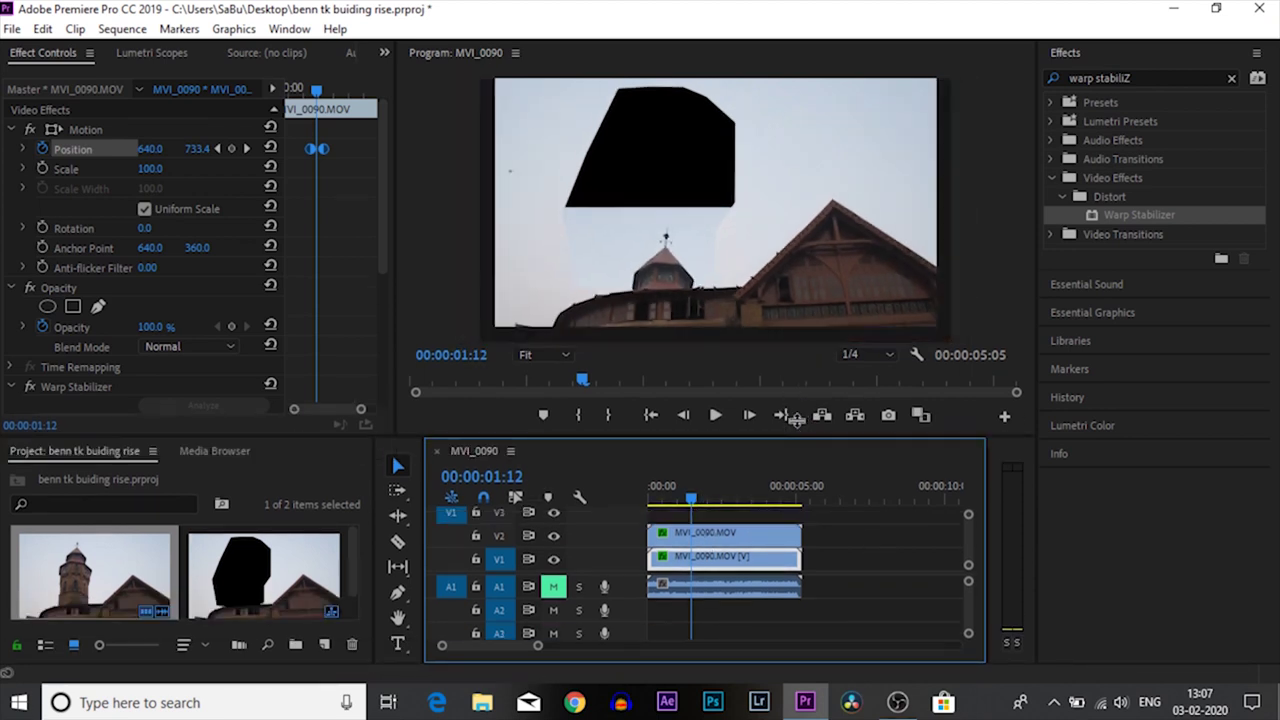
{"action": "left_click", "coordinate": [737, 533]}
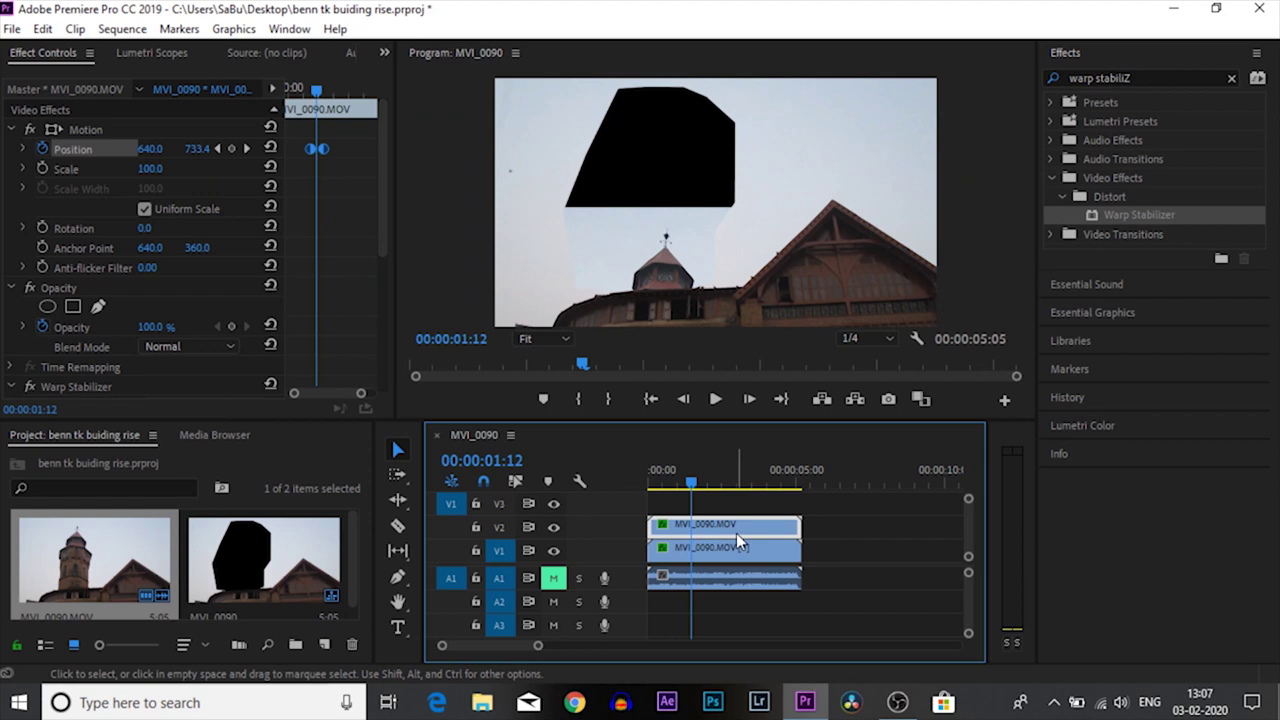
{"action": "left_click_drag", "start_coordinate": [736, 533], "coordinate": [737, 504]}
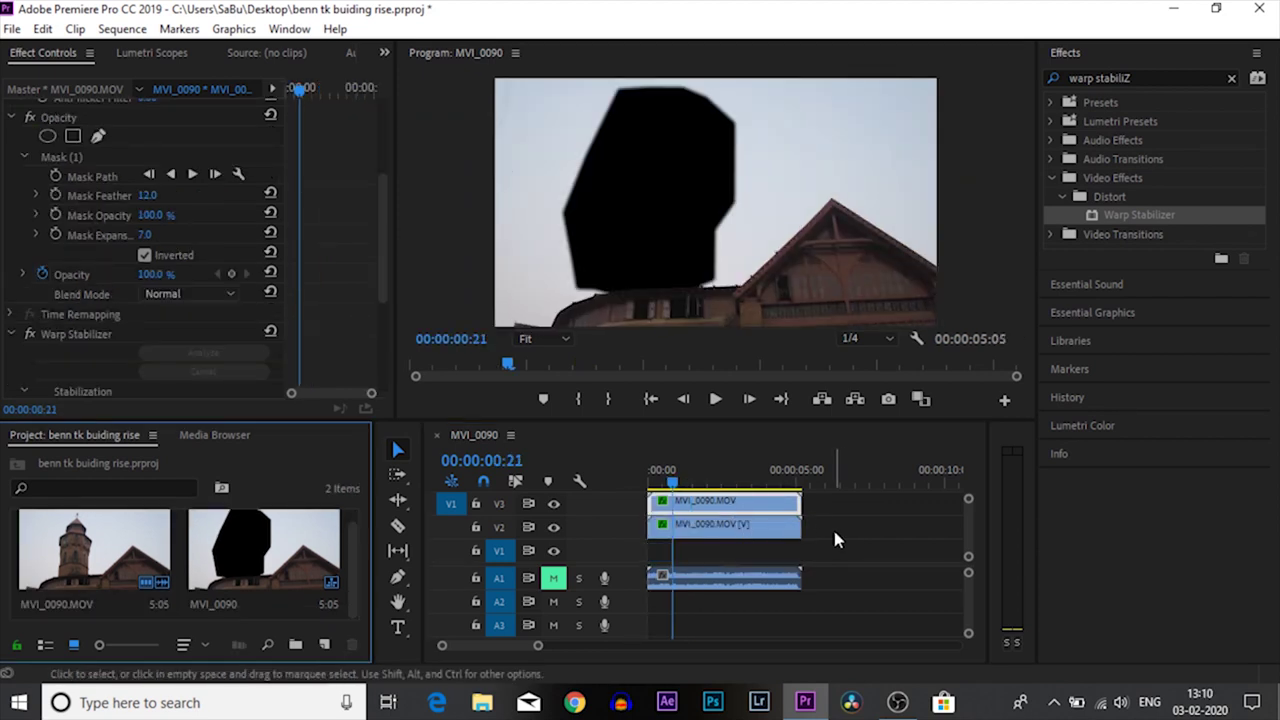
{"action": "left_click", "coordinate": [832, 526]}
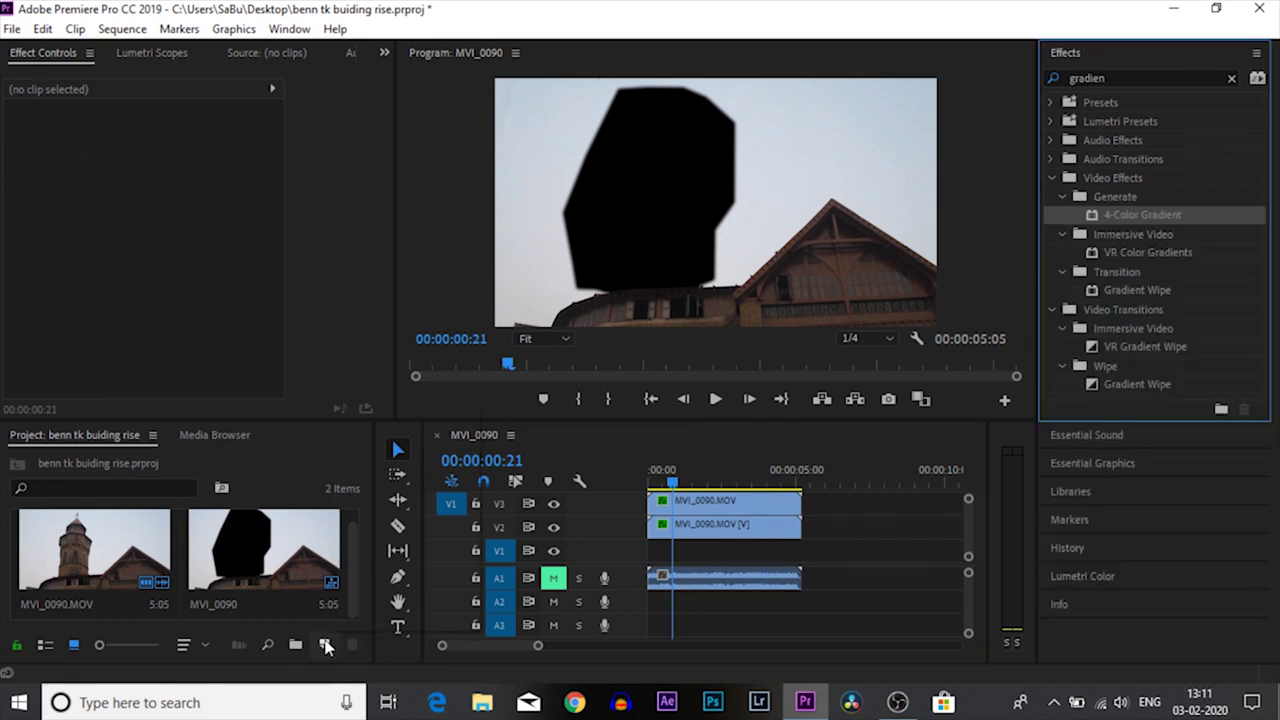
Create a black color matte named Color Matte and place it on V1 beneath the full length of both clips.
{"action": "left_click", "coordinate": [330, 645]}
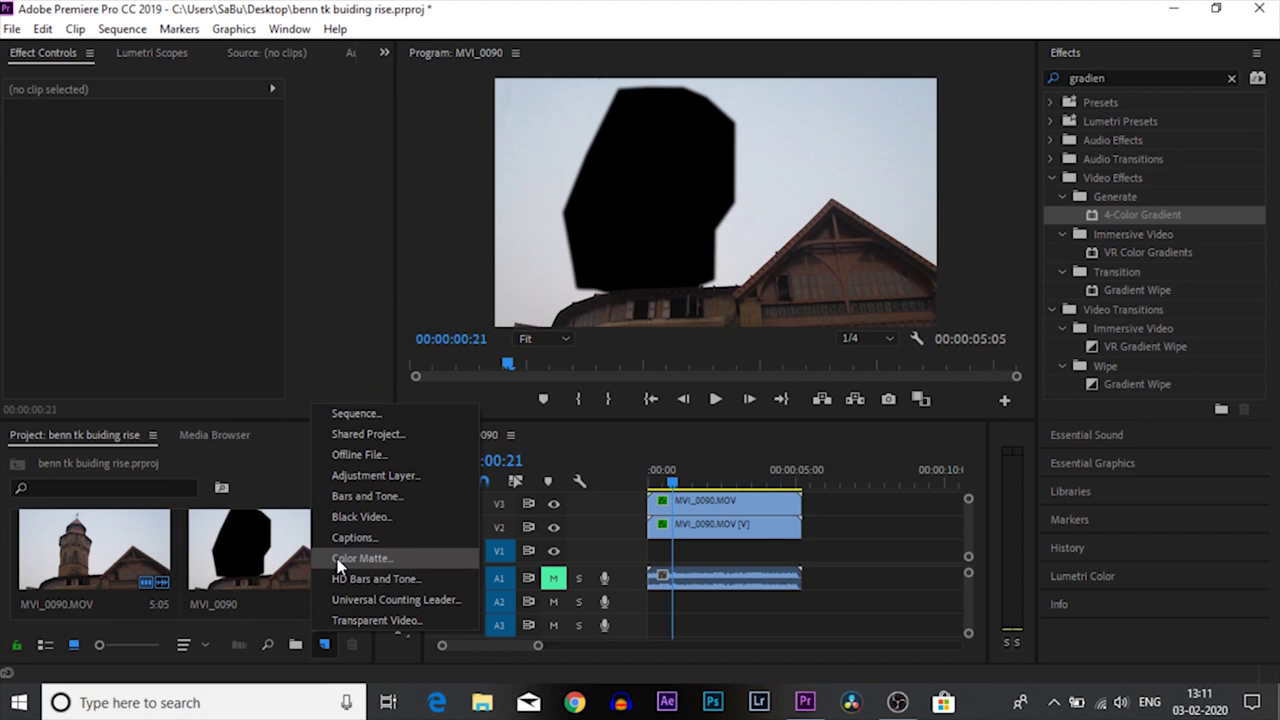
{"action": "left_click", "coordinate": [338, 565]}
{"action": "left_click", "coordinate": [671, 421]}
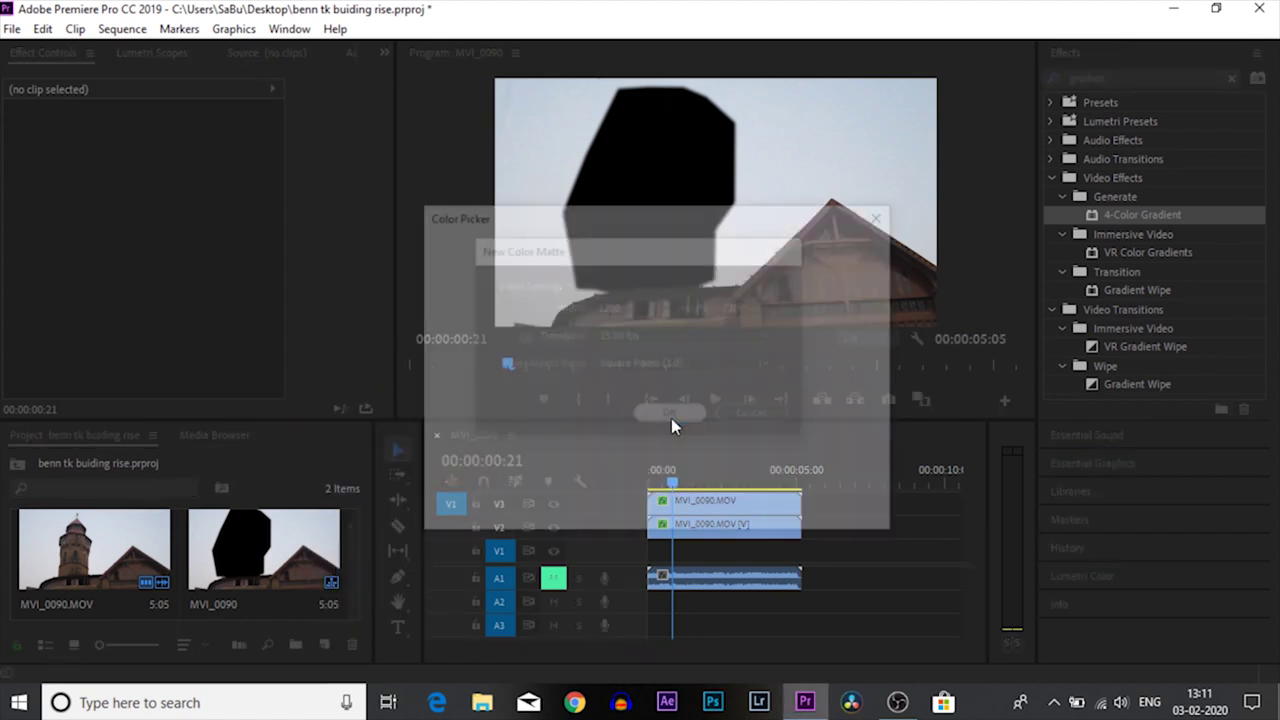
{"action": "left_click", "coordinate": [848, 249]}
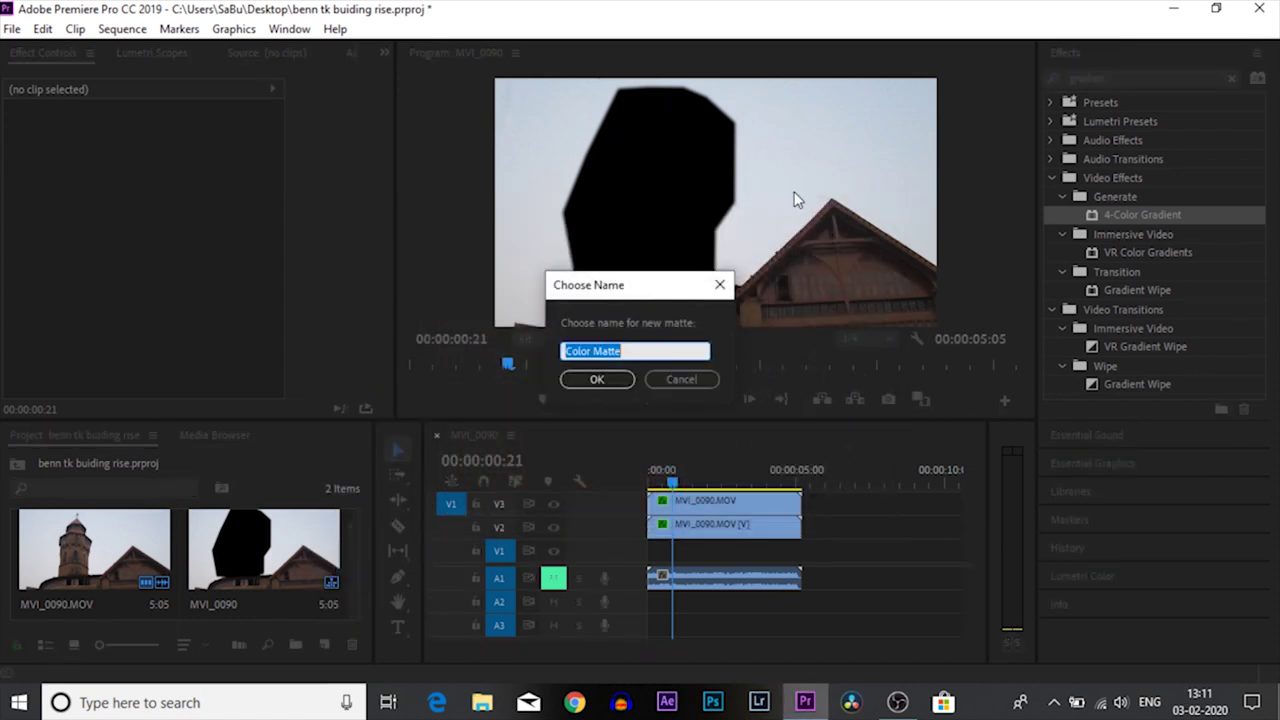
{"action": "left_click", "coordinate": [592, 380]}
{"action": "left_click_drag", "start_coordinate": [86, 580], "coordinate": [801, 548]}
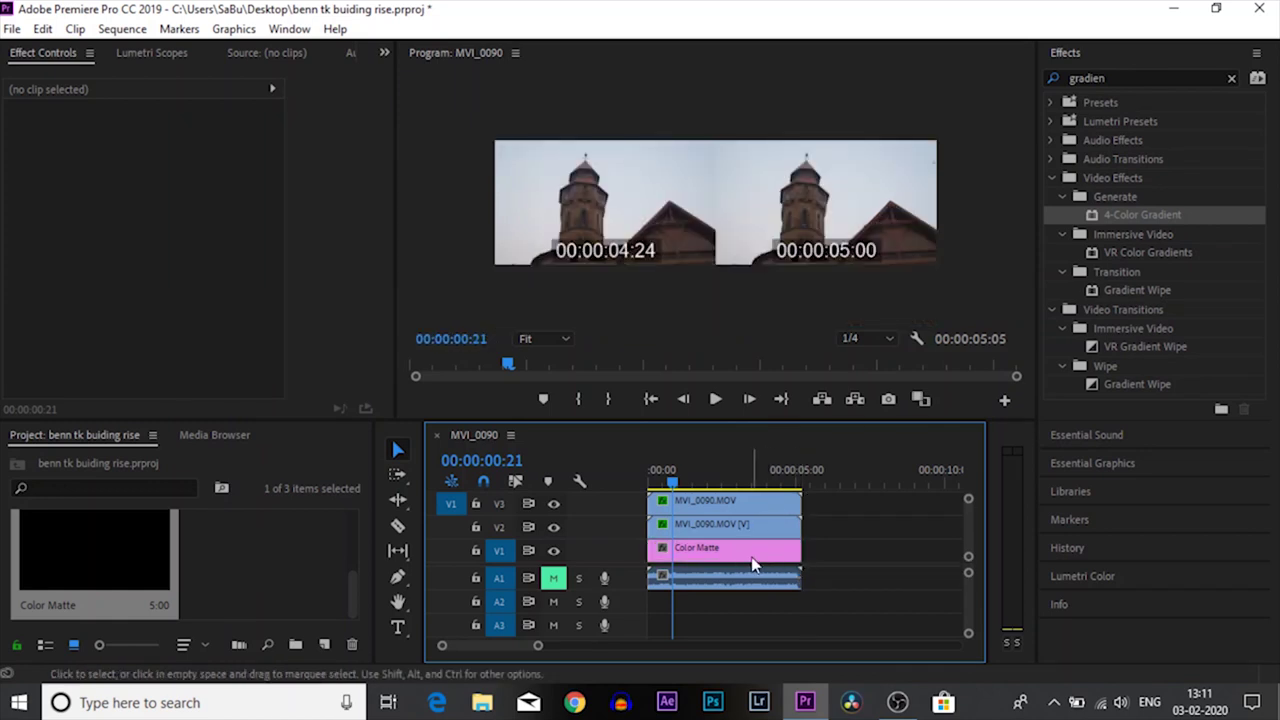
Apply the 4-Color Gradient effect to the color matte on V1.
{"action": "left_click", "coordinate": [758, 562]}
{"action": "left_click", "coordinate": [1119, 77]}
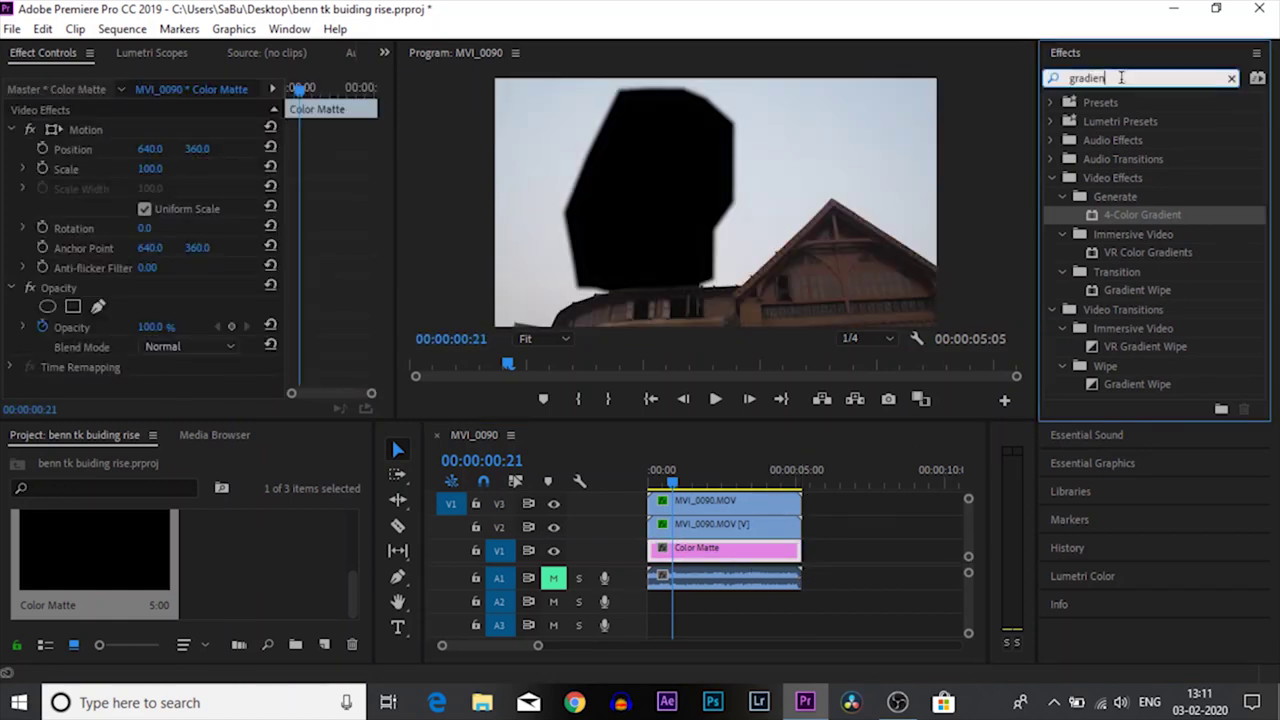
{"action": "left_click_drag", "start_coordinate": [1134, 218], "coordinate": [712, 556]}
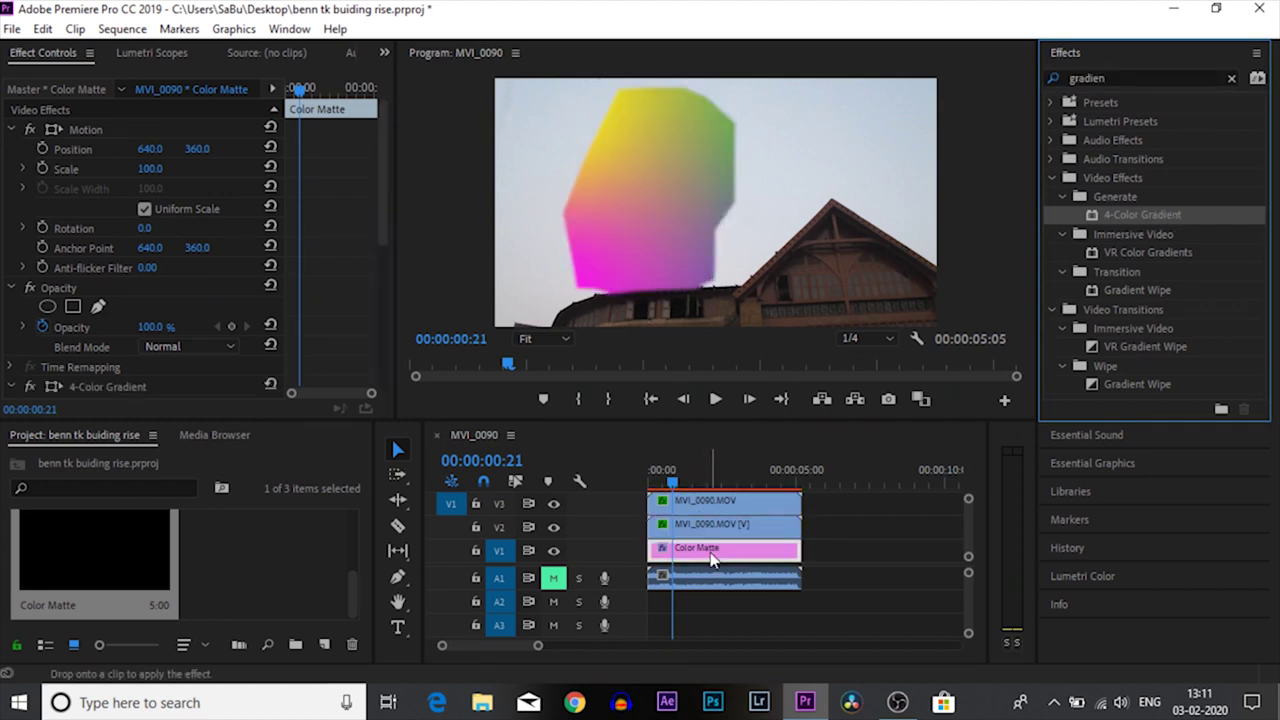
Sample all four gradient colors from the sky around the masked tower area.
{"action": "left_click_drag", "start_coordinate": [383, 190], "coordinate": [376, 322]}
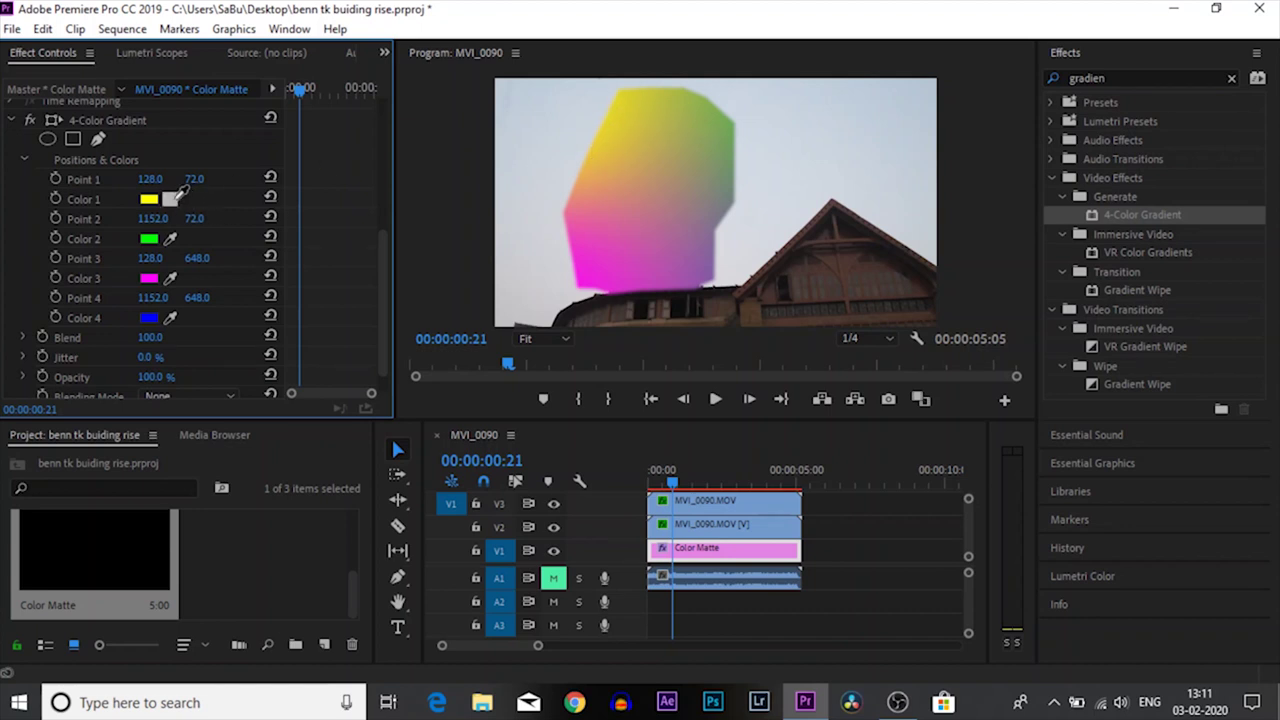
{"action": "left_click_drag", "start_coordinate": [181, 195], "coordinate": [538, 110]}
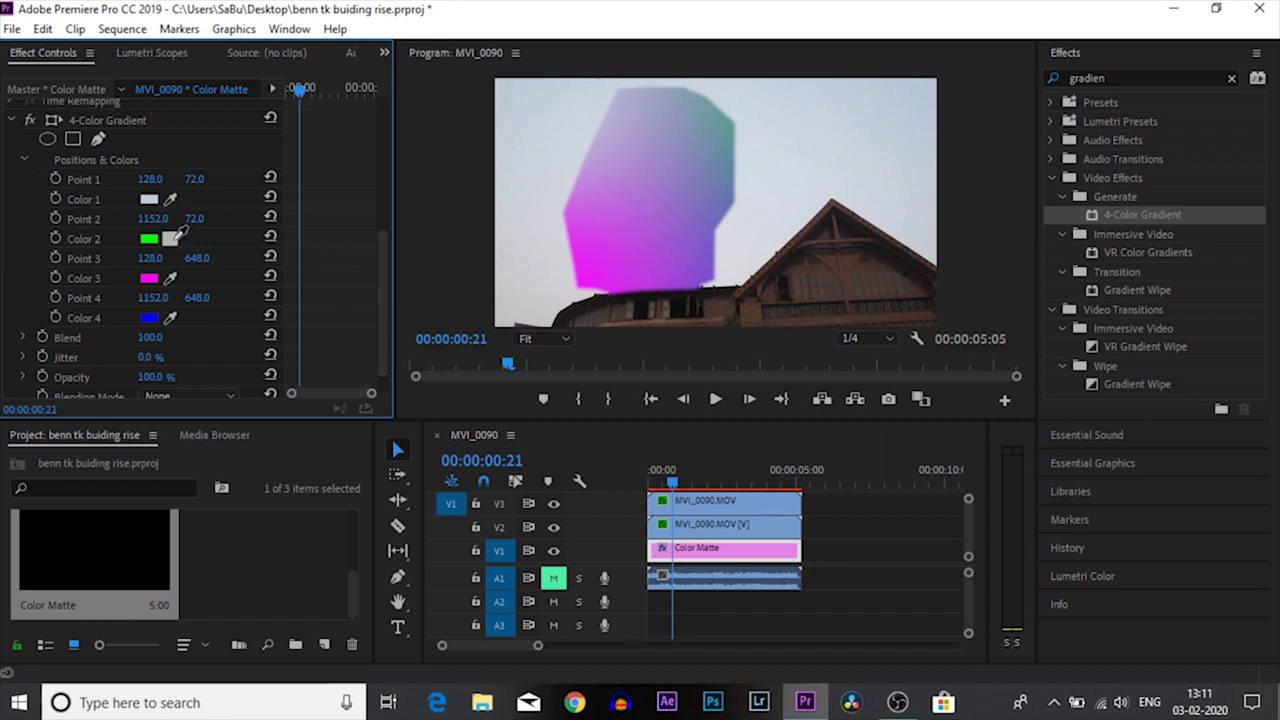
{"action": "left_click_drag", "start_coordinate": [178, 234], "coordinate": [877, 100]}
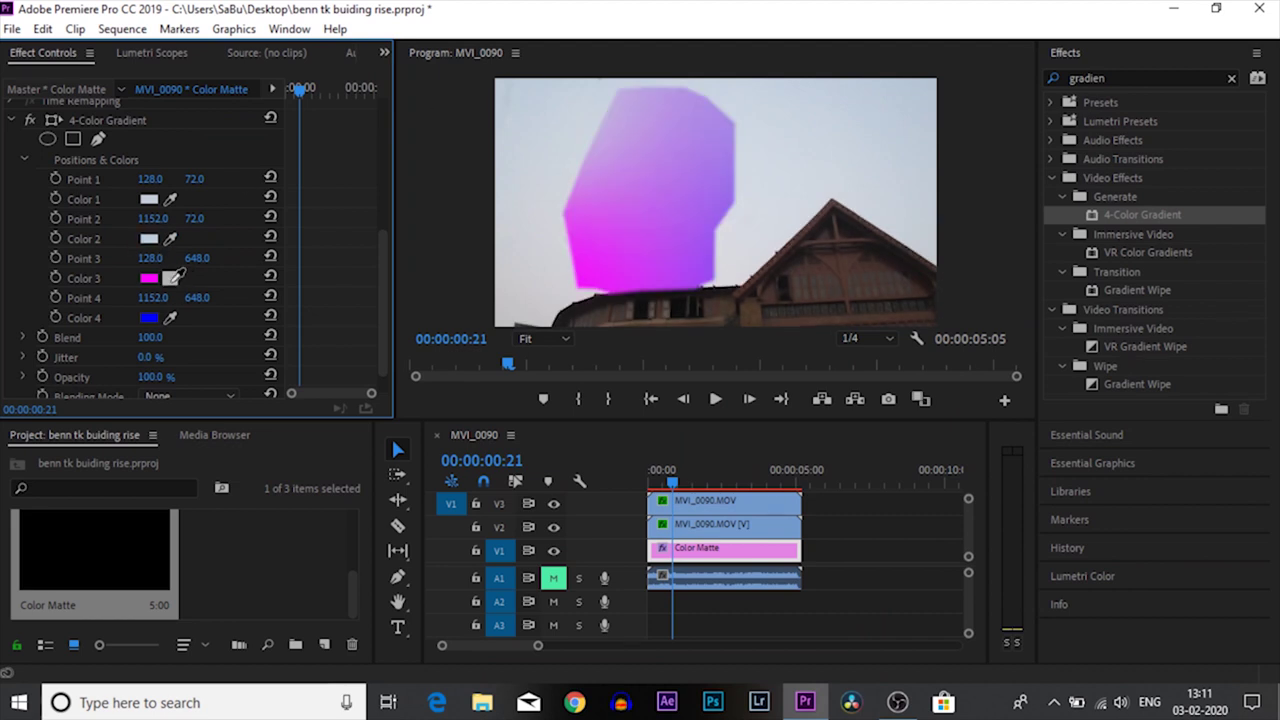
{"action": "left_click_drag", "start_coordinate": [178, 276], "coordinate": [527, 285]}
{"action": "left_click_drag", "start_coordinate": [172, 318], "coordinate": [741, 279]}
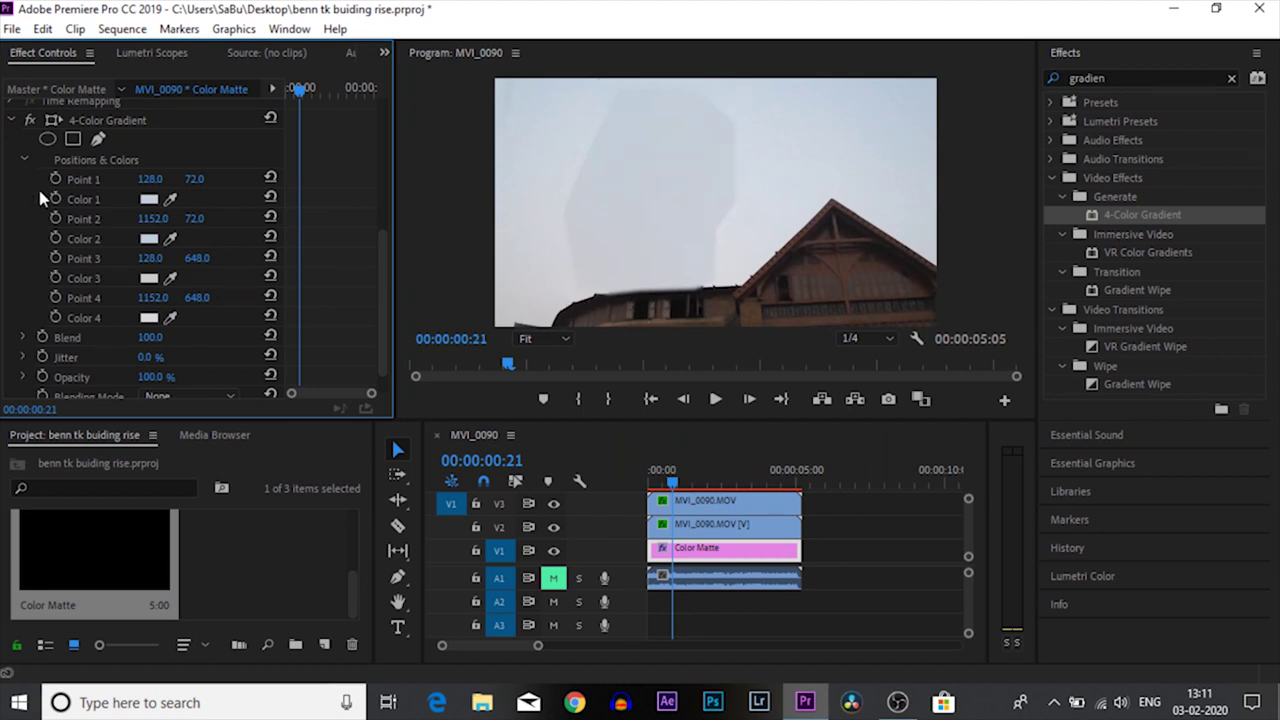
Set the gradient's blending mode to Lighten and resample Color 2 and Color 1 from the sky near the mask.
{"action": "scroll", "coordinate": [173, 143], "scroll_direction": "down", "scroll_amount": 1}
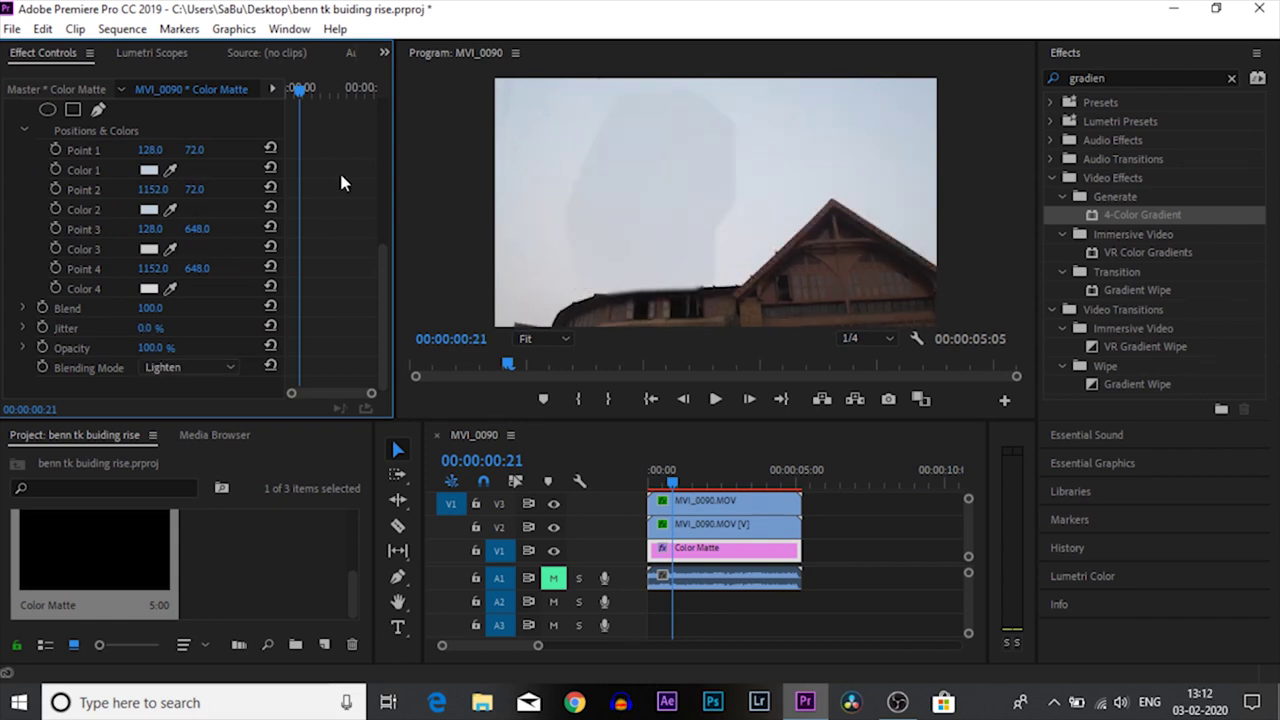
{"action": "left_click", "coordinate": [170, 209]}
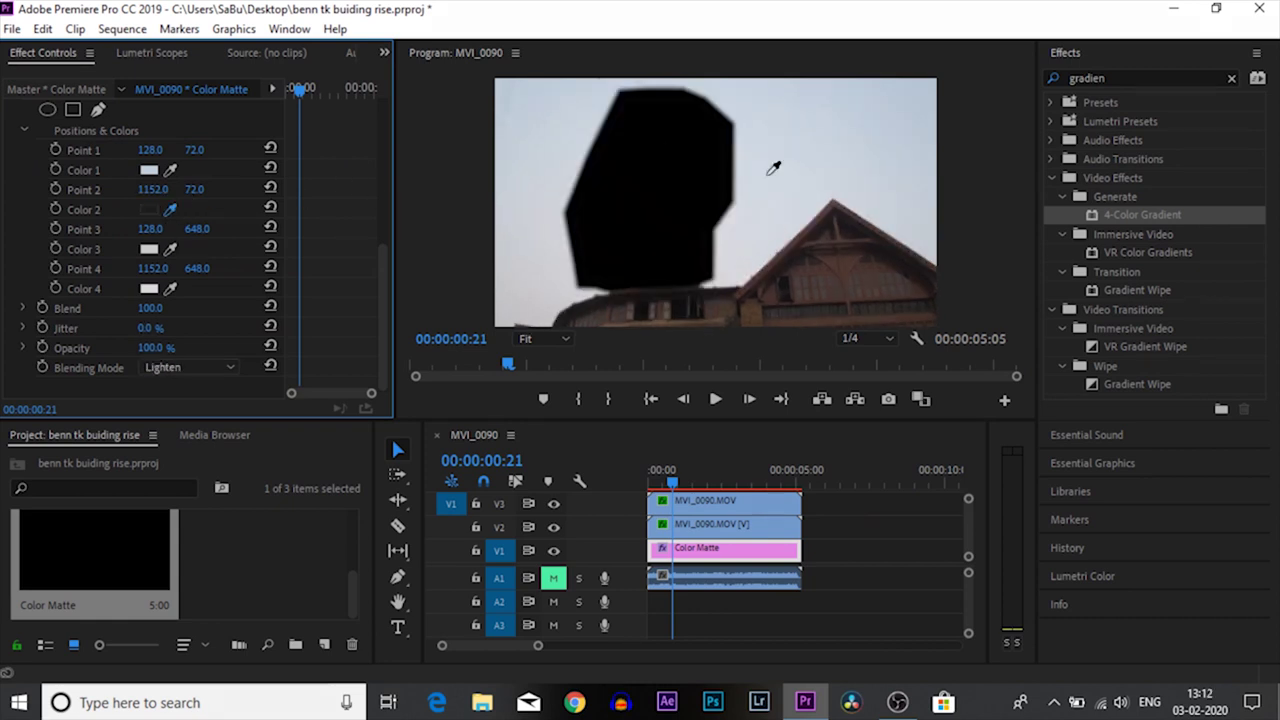
{"action": "left_click", "coordinate": [750, 117]}
{"action": "left_click", "coordinate": [172, 169]}
{"action": "left_click_drag", "start_coordinate": [183, 162], "coordinate": [588, 139]}
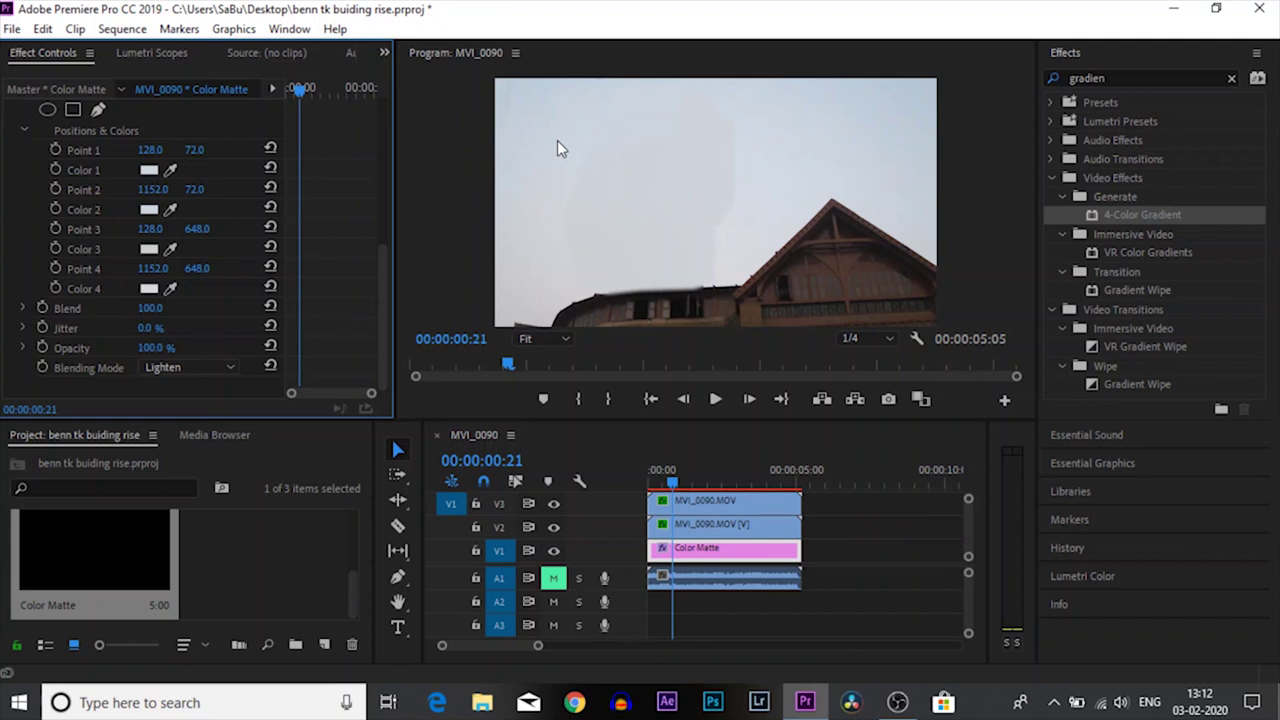
Move gradient Point 1 to 128, -220, Point 2 to 1152, -1581, Point 3 to 128, 1436 and Point 4 to 969, 1486, and scrub the rise.
{"action": "left_click_drag", "start_coordinate": [192, 152], "coordinate": [243, 151]}
{"action": "left_click_drag", "start_coordinate": [199, 189], "coordinate": [228, 228]}
{"action": "left_click_drag", "start_coordinate": [177, 269], "coordinate": [204, 269]}
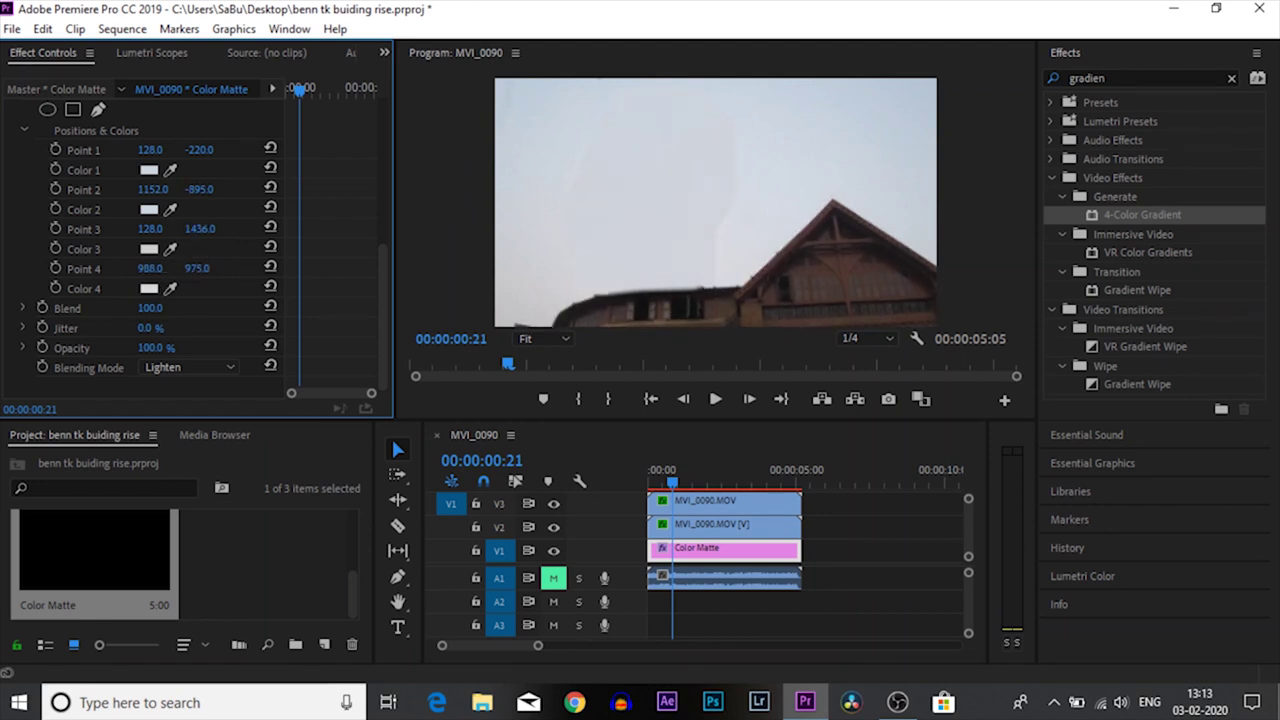
{"action": "left_click_drag", "start_coordinate": [672, 482], "coordinate": [689, 494]}
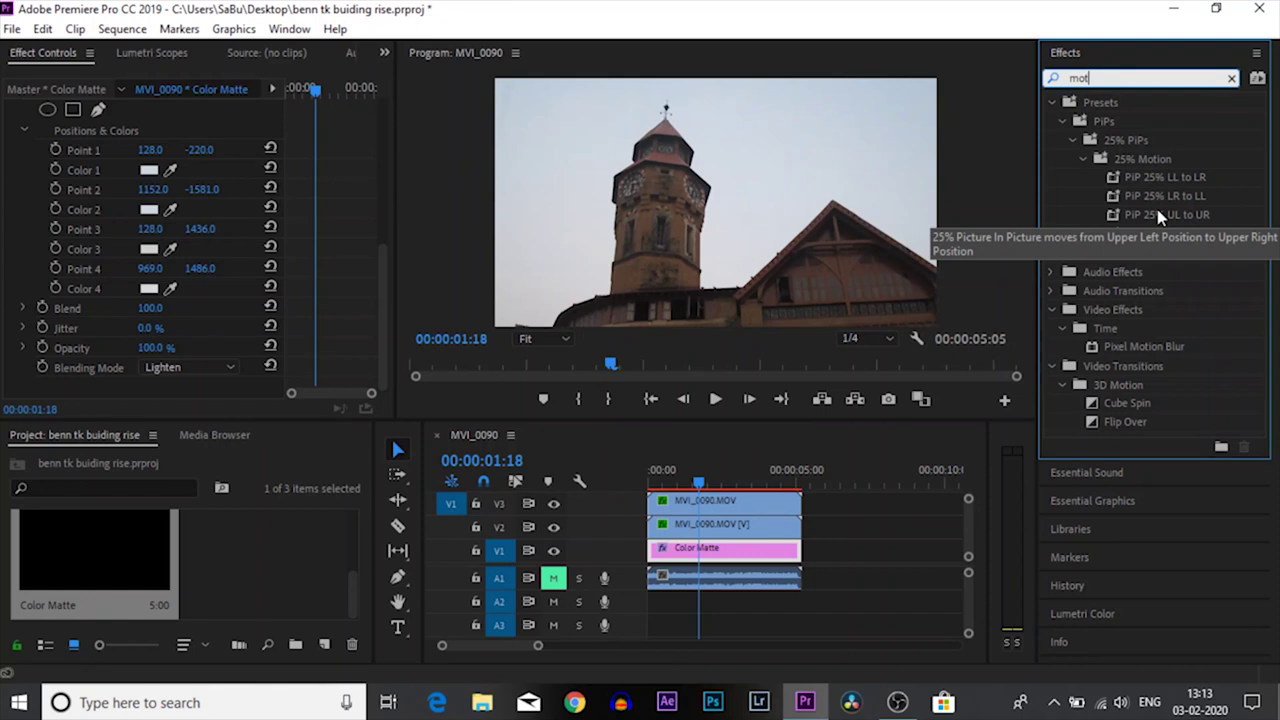
Search the effects for blur and apply Directional Blur to the animated clip on V2.
{"action": "key", "text": "BackSpace"}
{"action": "key", "text": "BackSpace"}
{"action": "key", "text": "BackSpace"}
{"action": "key", "text": "BackSpace"}
{"action": "type", "text": "blur"}
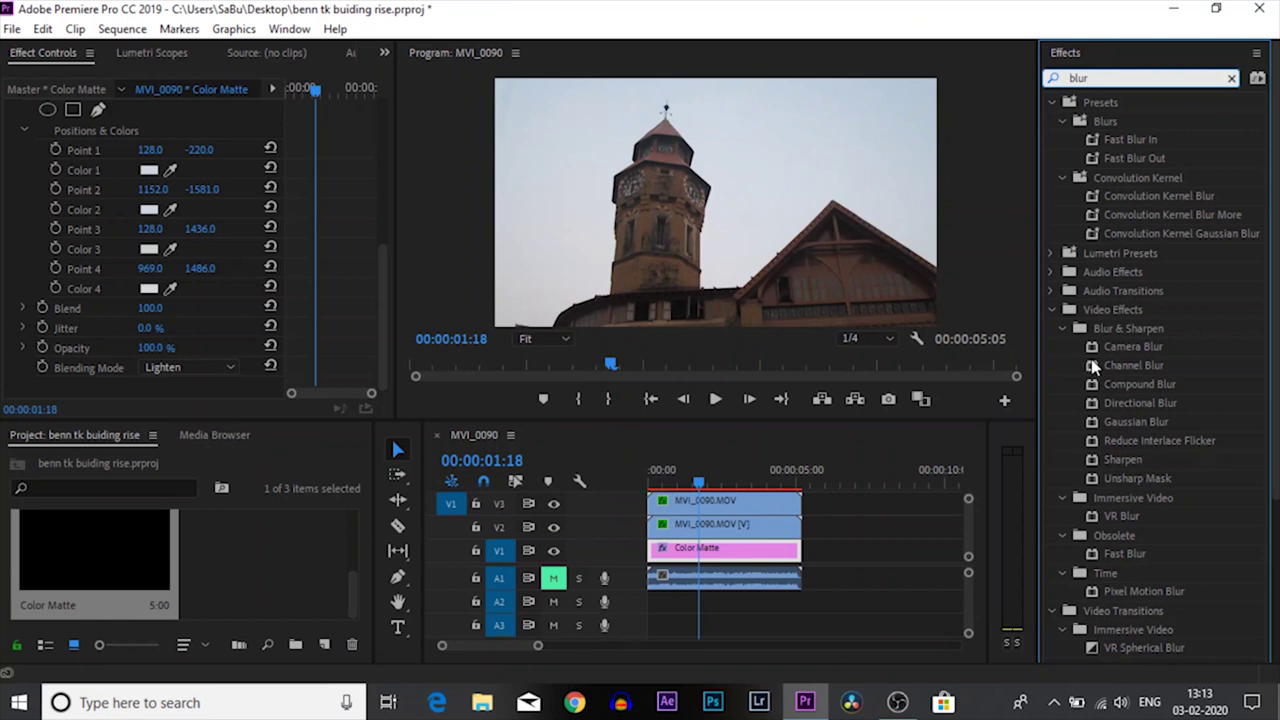
{"action": "left_click_drag", "start_coordinate": [1124, 403], "coordinate": [712, 522]}
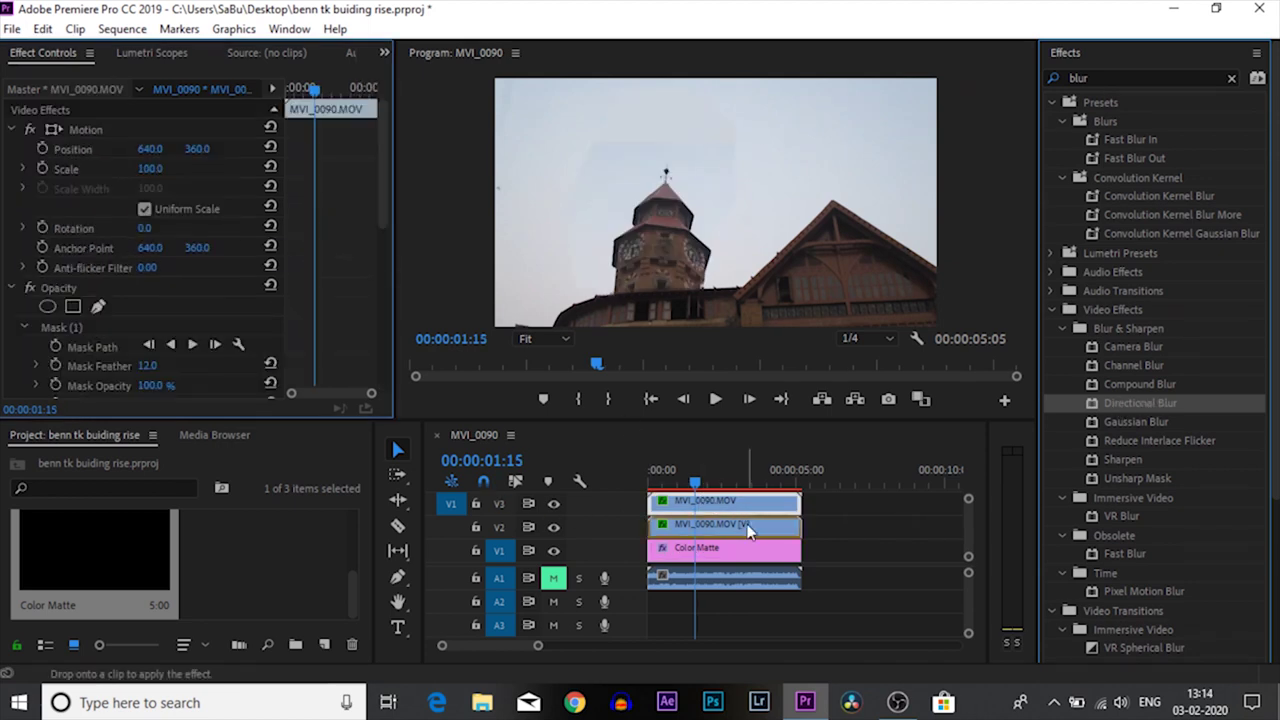
Try a Directional Blur length of 17 on the V2 clip and return it to 0.
{"action": "left_click_drag", "start_coordinate": [387, 207], "coordinate": [366, 371]}
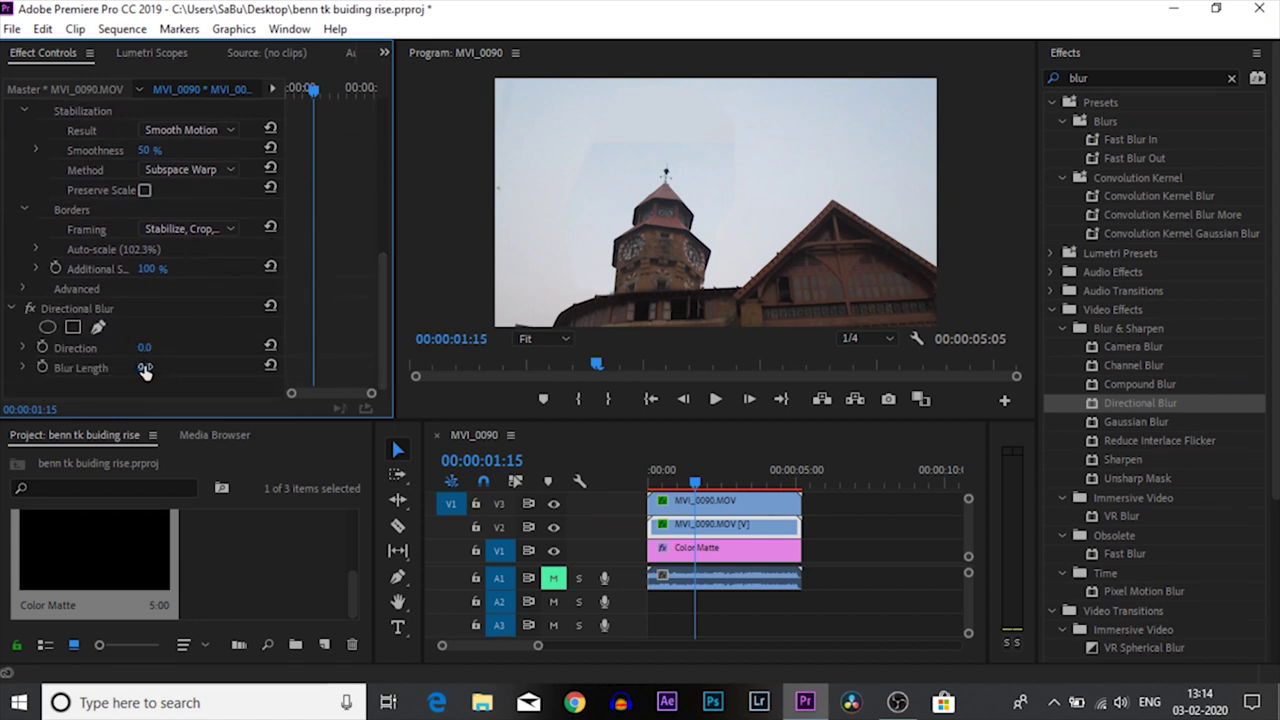
{"action": "mouse_move", "coordinate": [143, 367]}
{"action": "left_mouse_down"}
{"action": "mouse_move", "coordinate": [214, 367]}
{"action": "mouse_move", "coordinate": [160, 367]}
{"action": "mouse_move", "coordinate": [150, 347]}
{"action": "mouse_move", "coordinate": [194, 347]}
{"action": "mouse_move", "coordinate": [112, 347]}
{"action": "mouse_move", "coordinate": [145, 347]}
{"action": "left_mouse_up"}
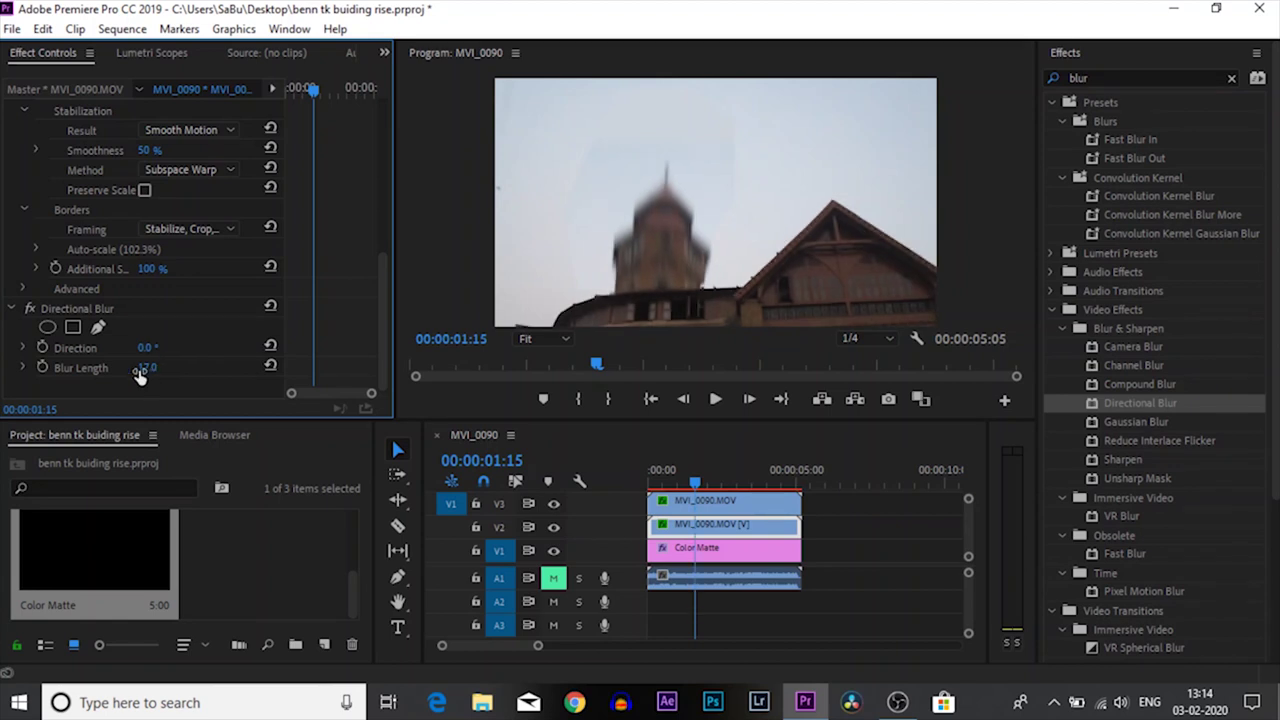
{"action": "left_click_drag", "start_coordinate": [147, 367], "coordinate": [138, 367]}
Keyframe the V2 clip's Blur Length at 0 at 00:00:01:09, then try 29 at 00:00:01:17 and reset it there.
{"action": "left_click_drag", "start_coordinate": [696, 474], "coordinate": [692, 476]}
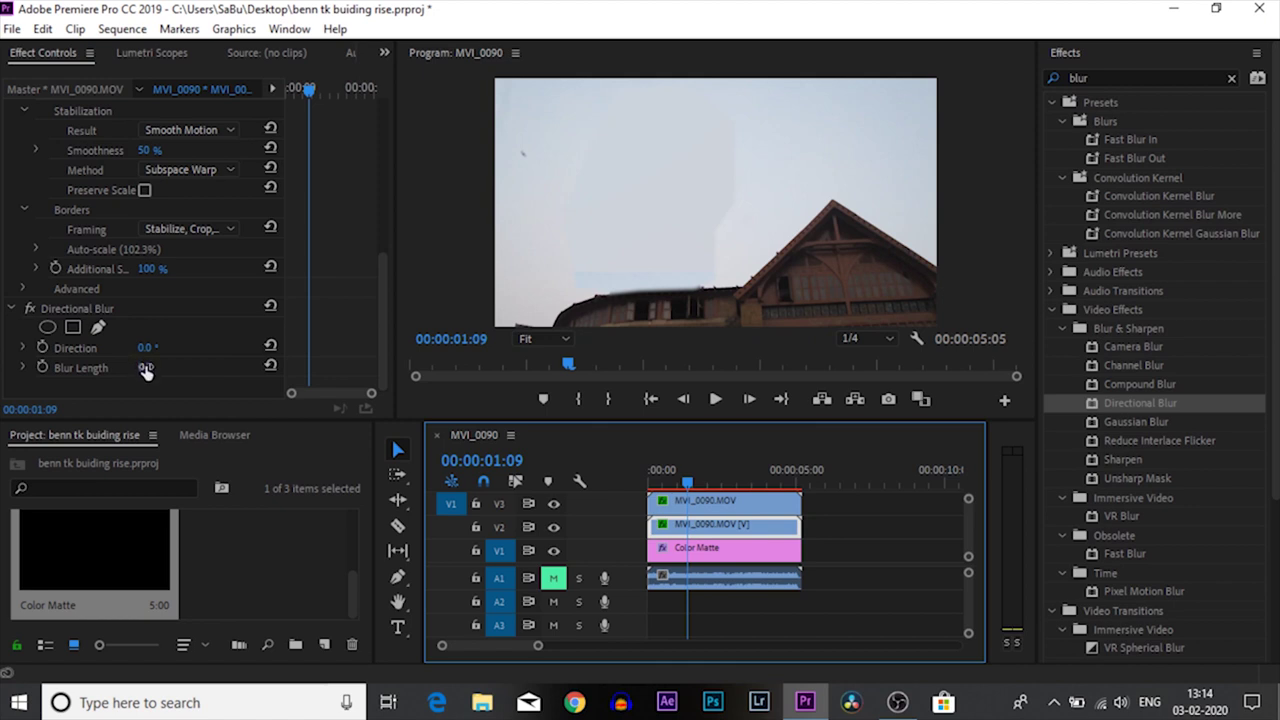
{"action": "left_click", "coordinate": [41, 368]}
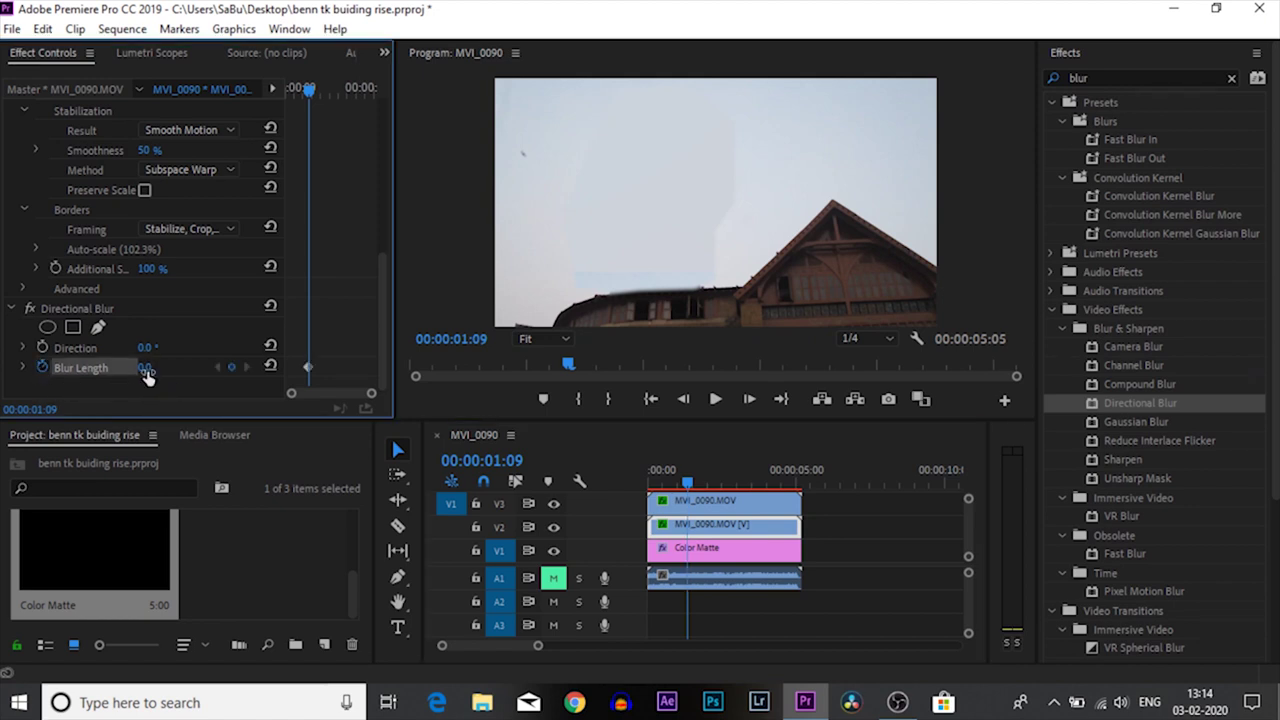
{"action": "left_click_drag", "start_coordinate": [309, 88], "coordinate": [314, 95]}
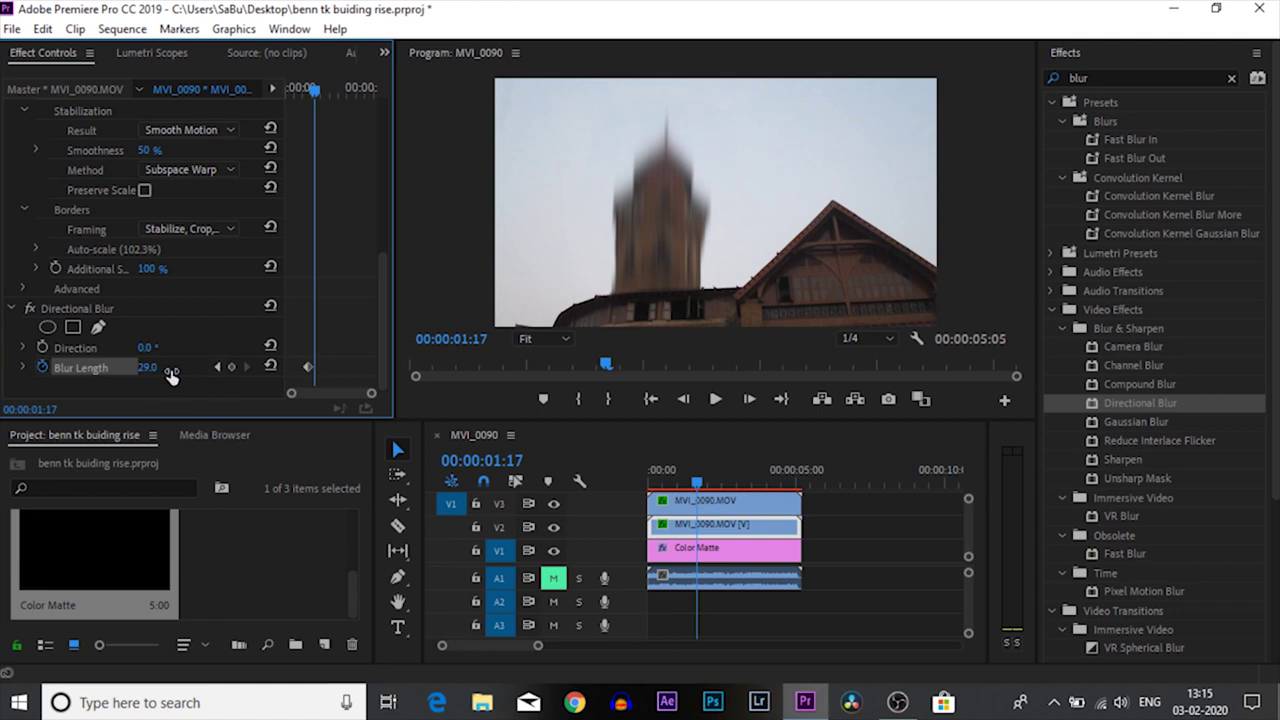
{"action": "left_click", "coordinate": [229, 367]}
{"action": "left_click", "coordinate": [269, 367]}
Play back the tower's rise several times from just before it starts to check the directional blur.
{"action": "left_click_drag", "start_coordinate": [695, 480], "coordinate": [709, 484]}
{"action": "key", "text": "space"}
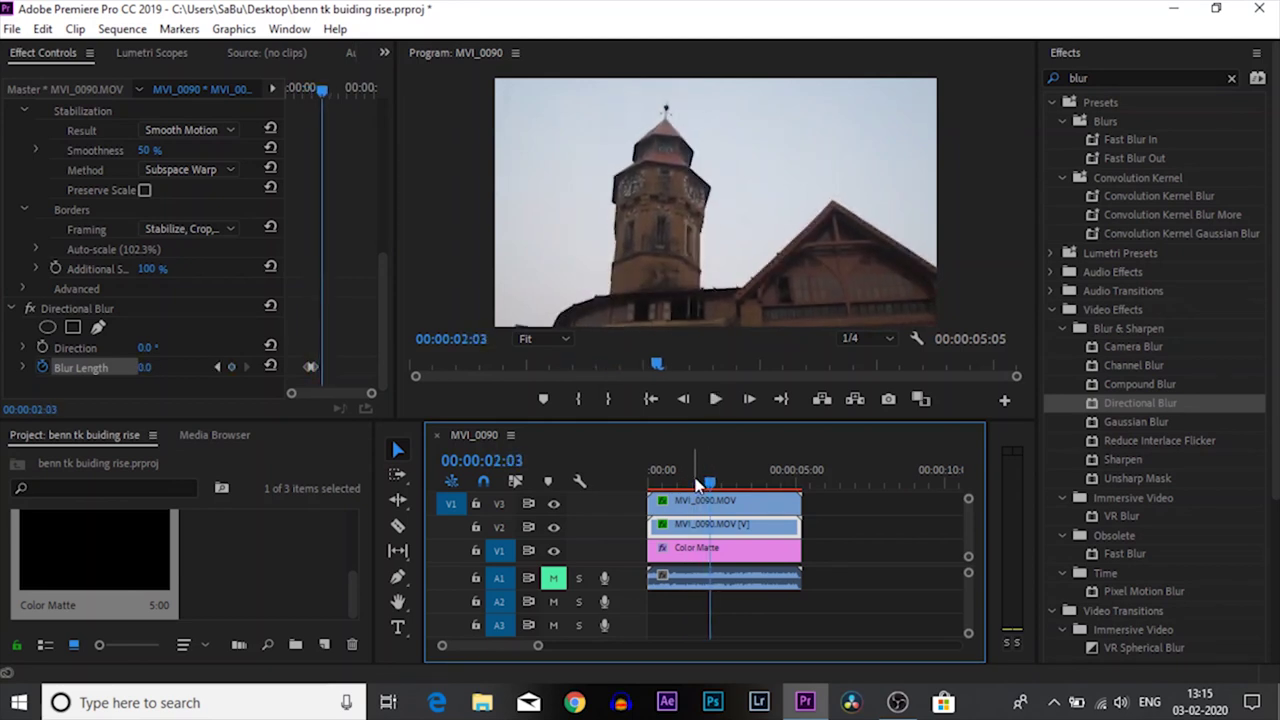
{"action": "left_click", "coordinate": [692, 484]}
{"action": "key", "text": "space"}
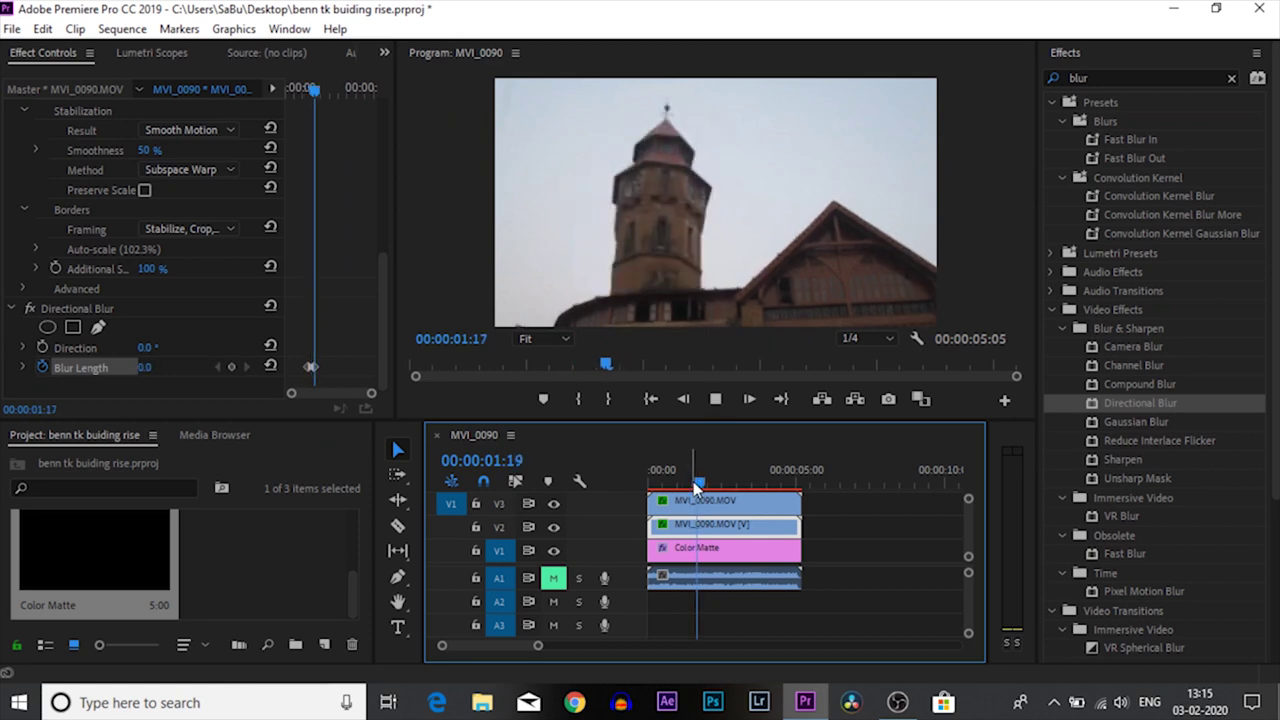
{"action": "left_click", "coordinate": [690, 484]}
{"action": "key", "text": "space"}
{"action": "key", "text": "space"}
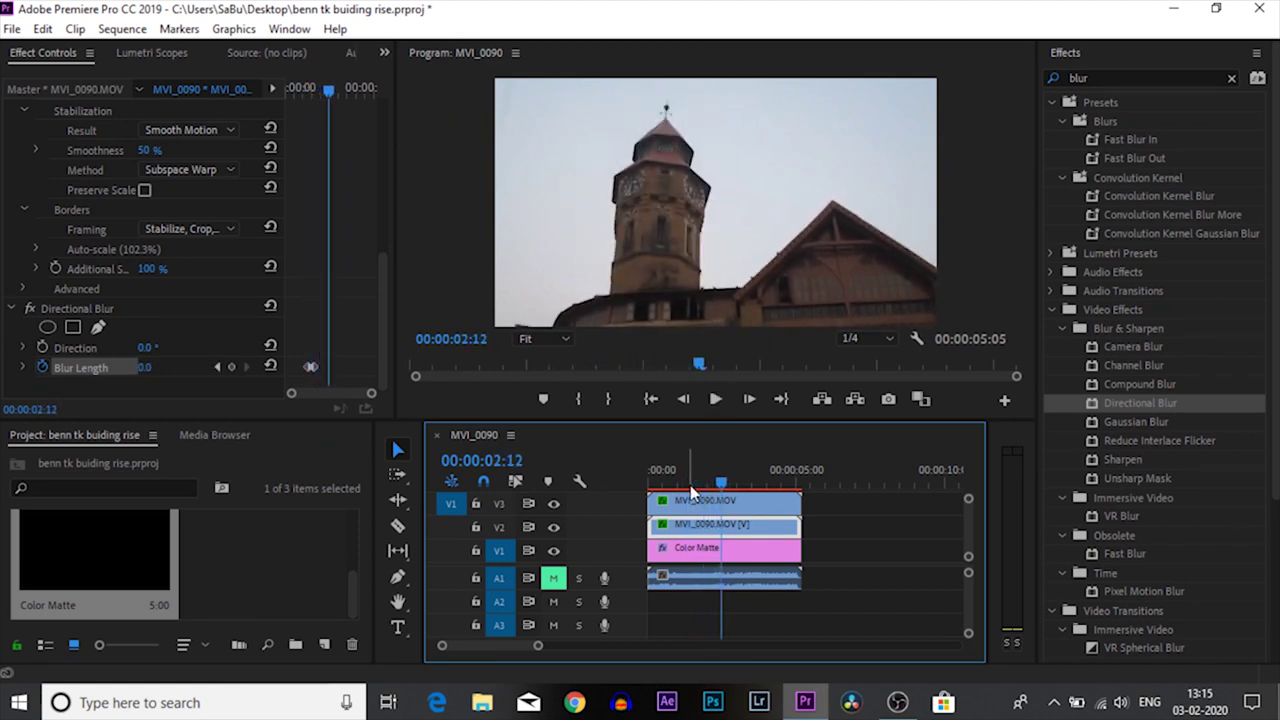
{"action": "left_click_drag", "start_coordinate": [721, 485], "coordinate": [689, 490]}
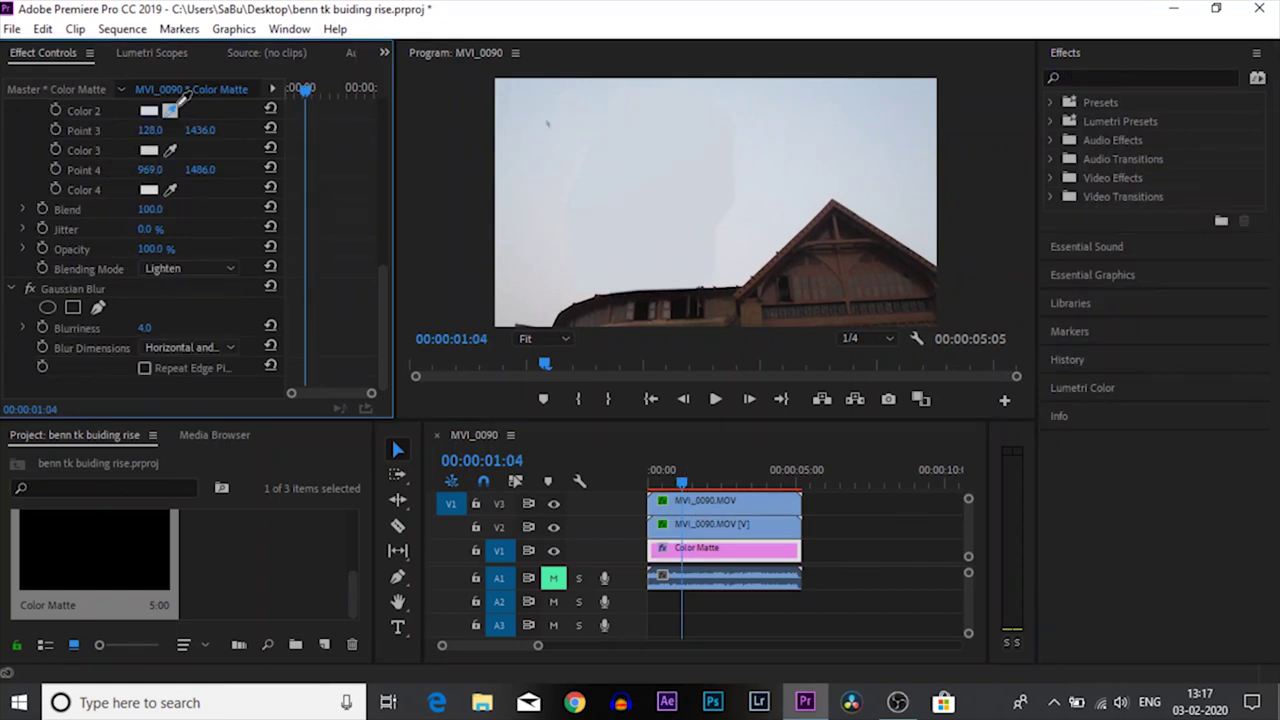
Resample Color 3 and Color 2 of the Color Matte's gradient from the sky and set Point 4's vertical position to 663.
{"action": "left_click", "coordinate": [171, 150]}
{"action": "left_click", "coordinate": [581, 291]}
{"action": "scroll", "coordinate": [222, 183], "scroll_direction": "up", "scroll_amount": 2}
{"action": "left_click", "coordinate": [170, 204]}
{"action": "left_click", "coordinate": [750, 148]}
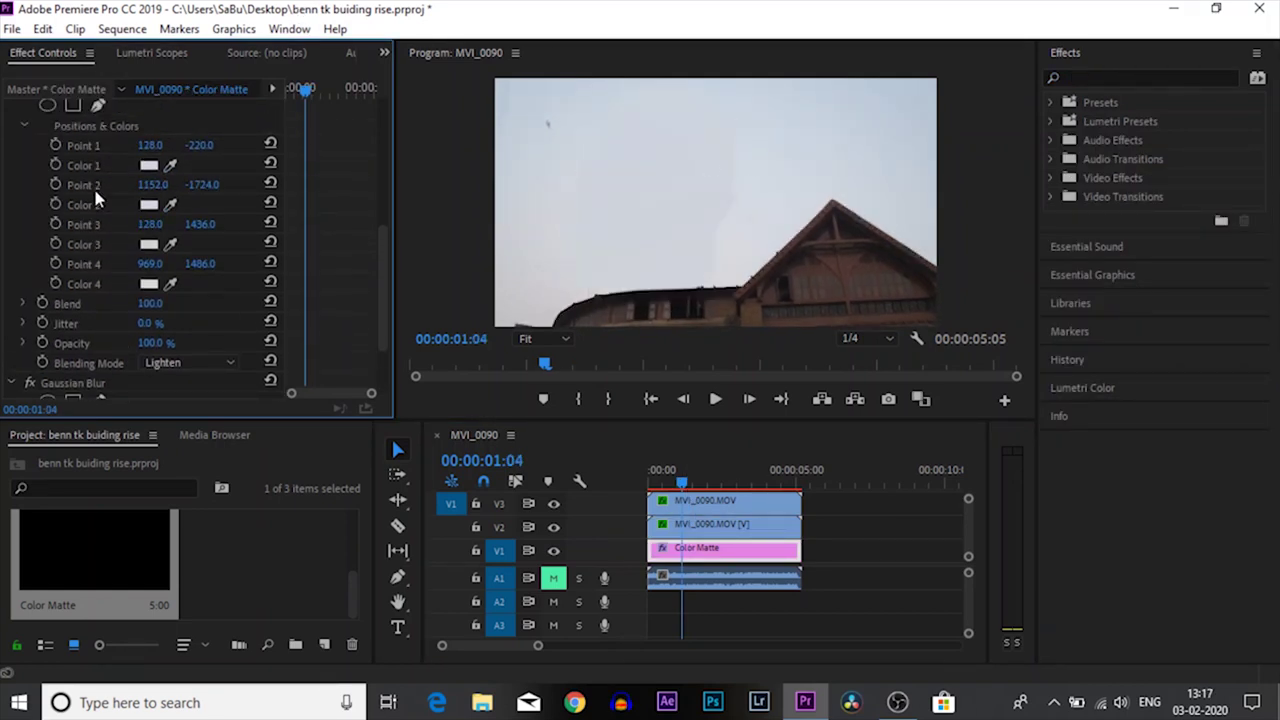
{"action": "left_click_drag", "start_coordinate": [203, 264], "coordinate": [20, 264]}
Play back the sequence from near its beginning to check the sky fill behind the rising tower.
{"action": "left_click_drag", "start_coordinate": [680, 484], "coordinate": [652, 484]}
{"action": "key", "text": "space"}
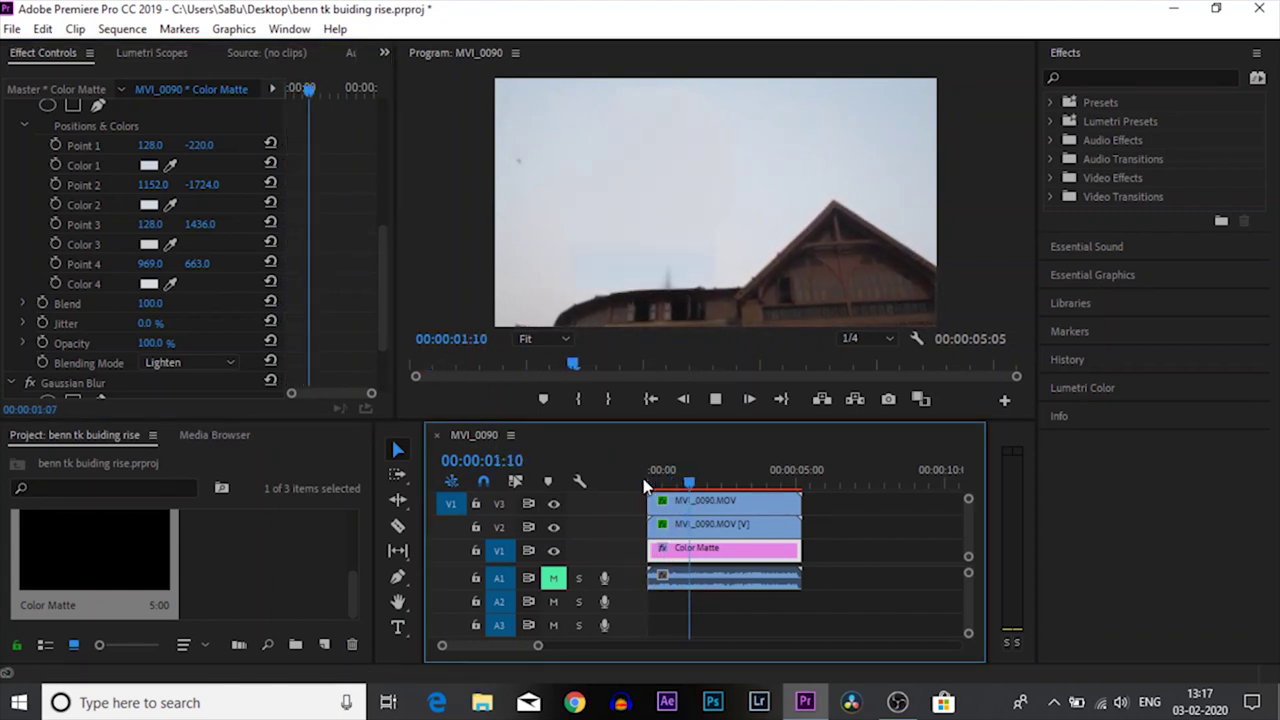
{"action": "key", "text": "space"}
{"action": "left_click_drag", "start_coordinate": [745, 487], "coordinate": [670, 489]}
{"action": "key", "text": "space"}
{"action": "key", "text": "space"}
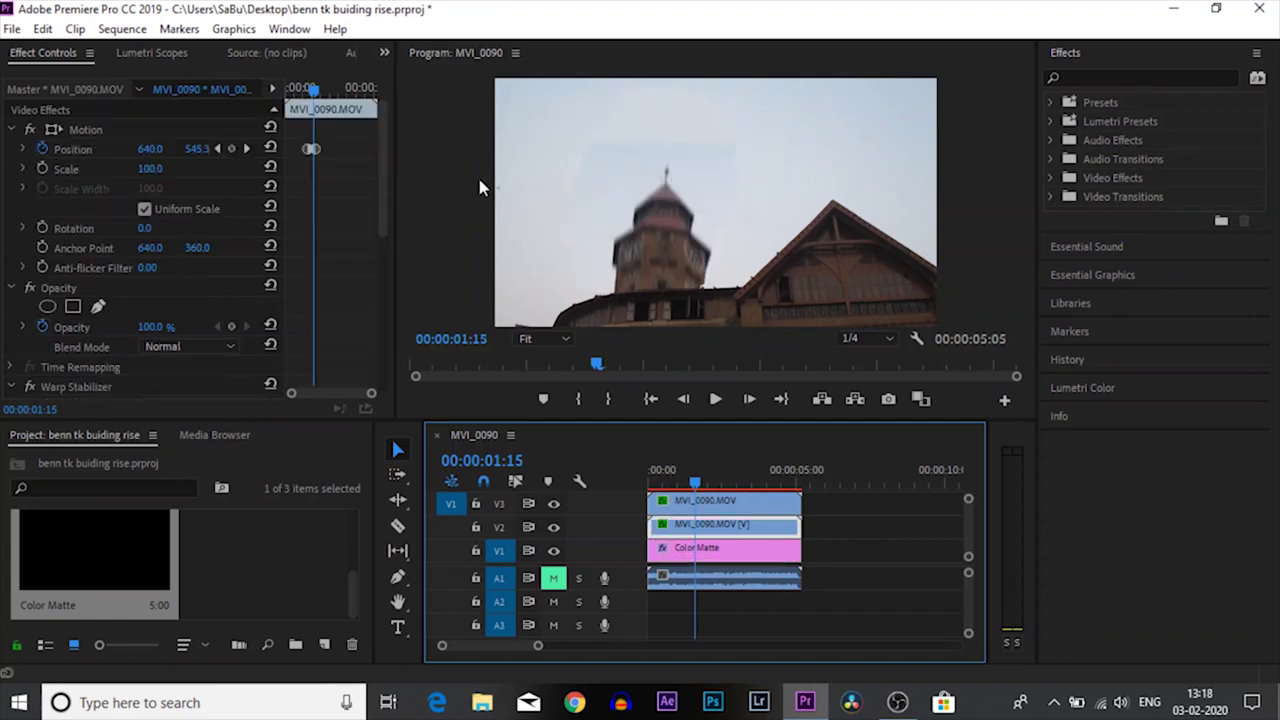
Save the project and shape a five-point opacity mask around the tower on the V2 clip at 00:00:01:15.
{"action": "key", "text": "ctrl+s"}
{"action": "left_click_drag", "start_coordinate": [384, 177], "coordinate": [384, 224]}
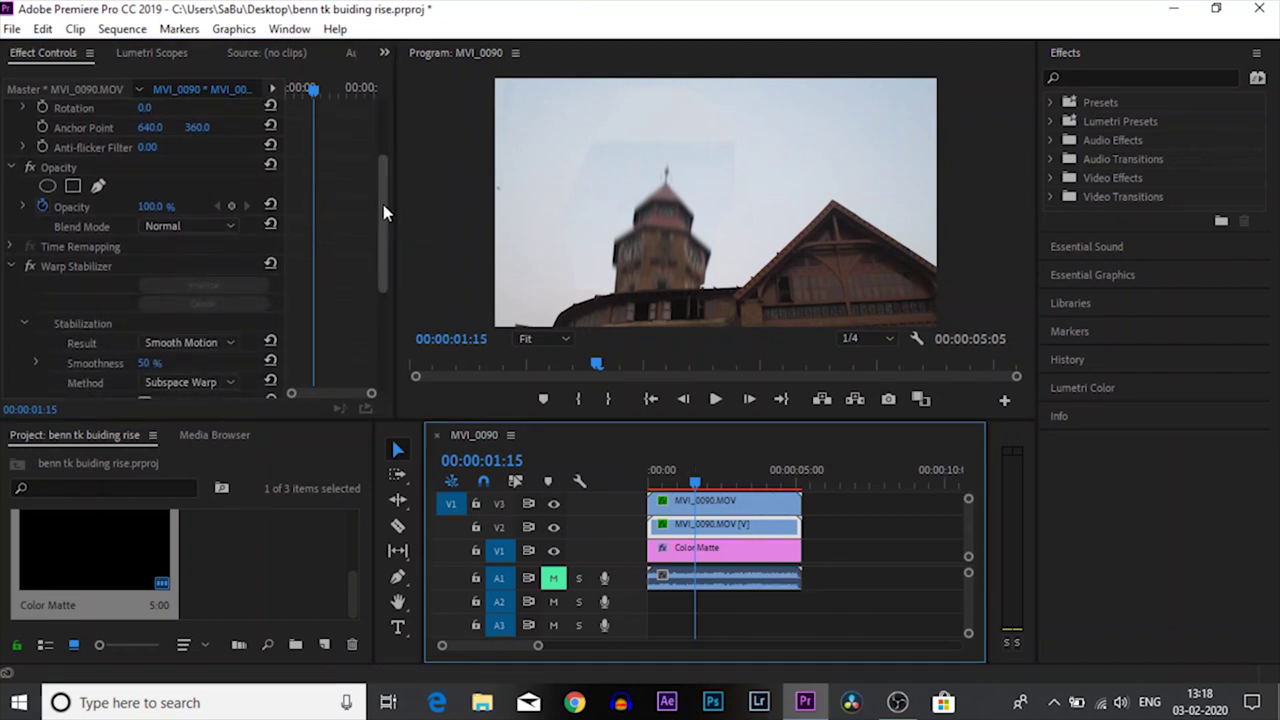
{"action": "left_click_drag", "start_coordinate": [383, 205], "coordinate": [383, 230]}
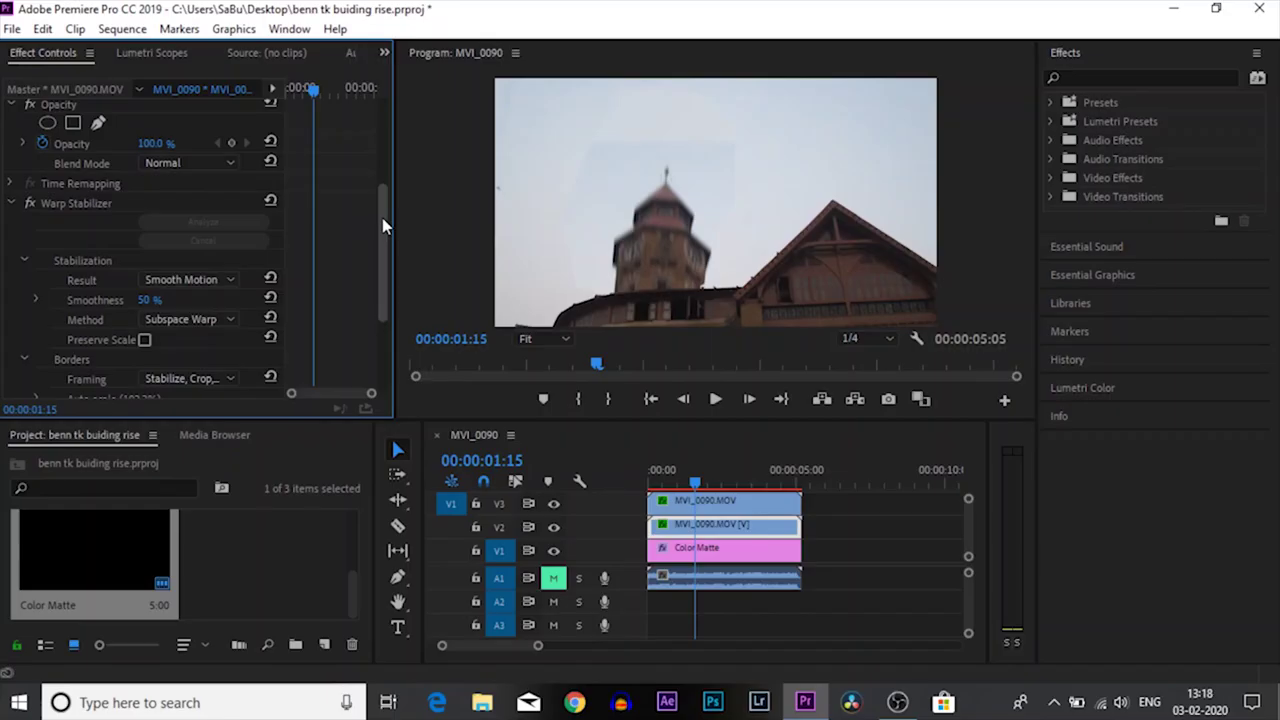
{"action": "scroll", "coordinate": [382, 215], "scroll_direction": "up", "scroll_amount": 3}
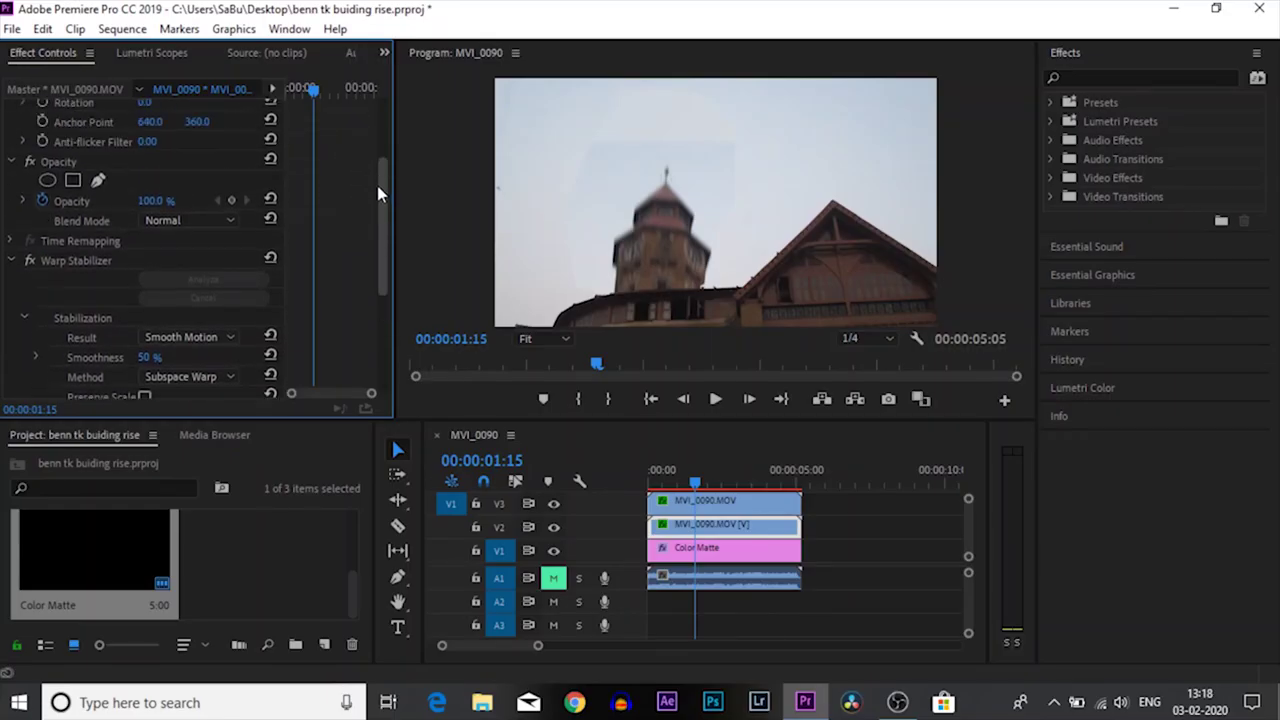
{"action": "left_click", "coordinate": [72, 213]}
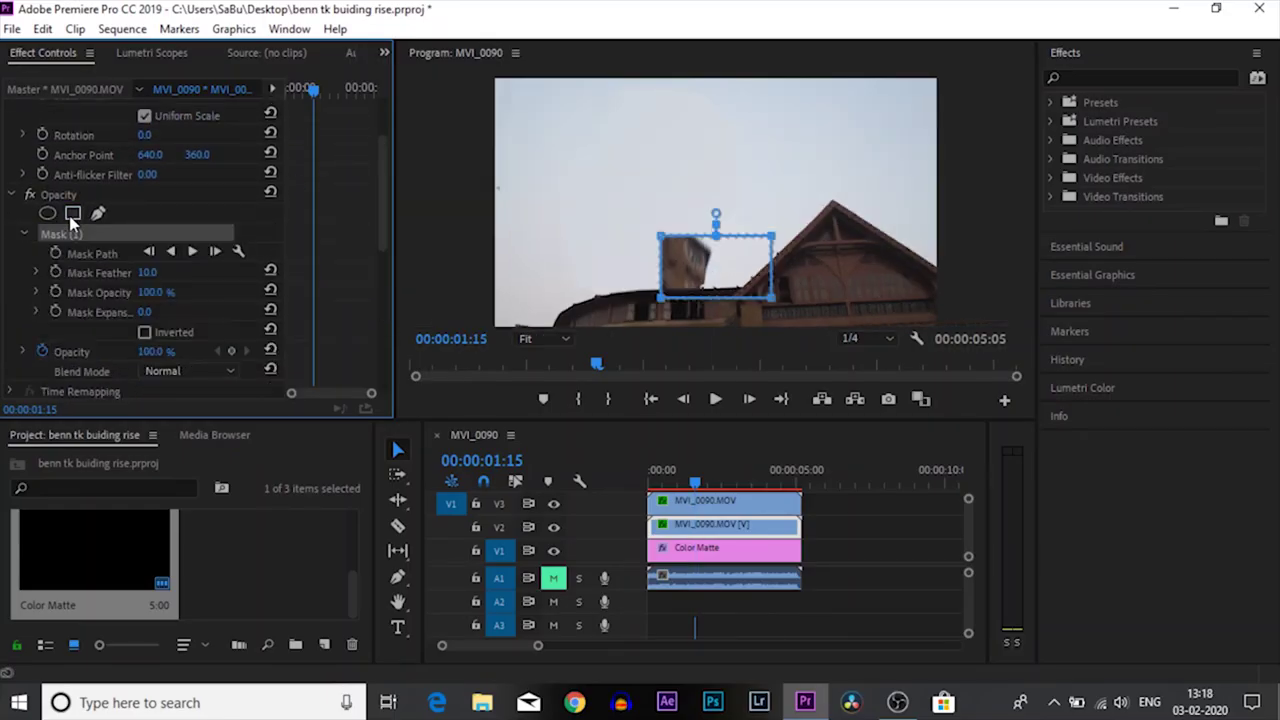
{"action": "left_click_drag", "start_coordinate": [716, 272], "coordinate": [661, 287]}
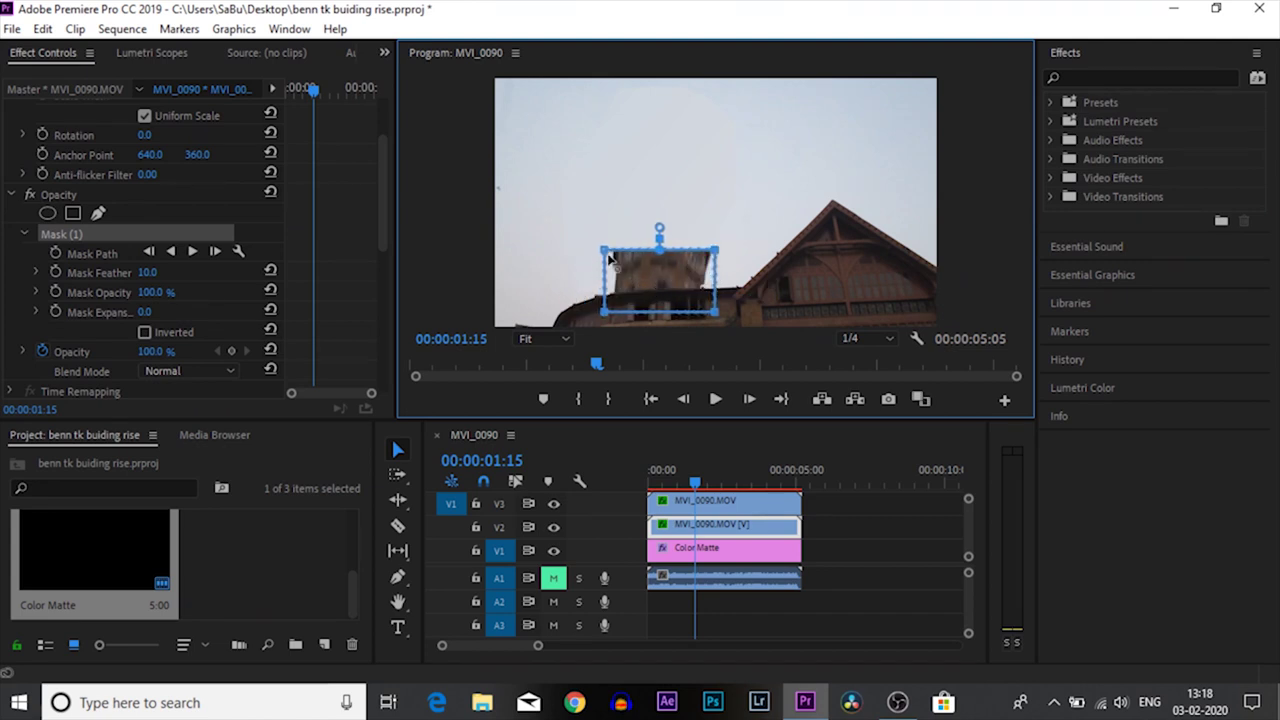
{"action": "left_click_drag", "start_coordinate": [606, 161], "coordinate": [665, 145]}
{"action": "left_click_drag", "start_coordinate": [715, 251], "coordinate": [722, 252]}
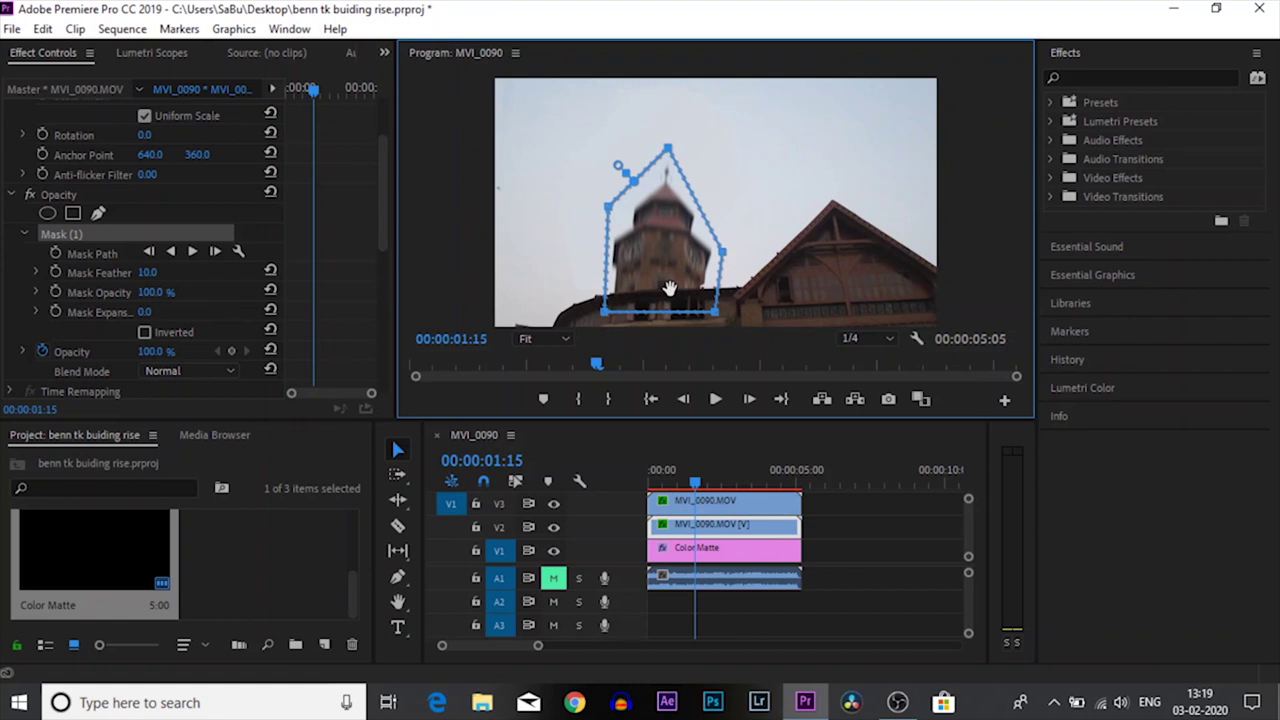
Keyframe the mask path at 00:00:01:15 and, at 00:00:01:18, extend the mask's two lower corners down to the roof.
{"action": "left_click", "coordinate": [56, 255]}
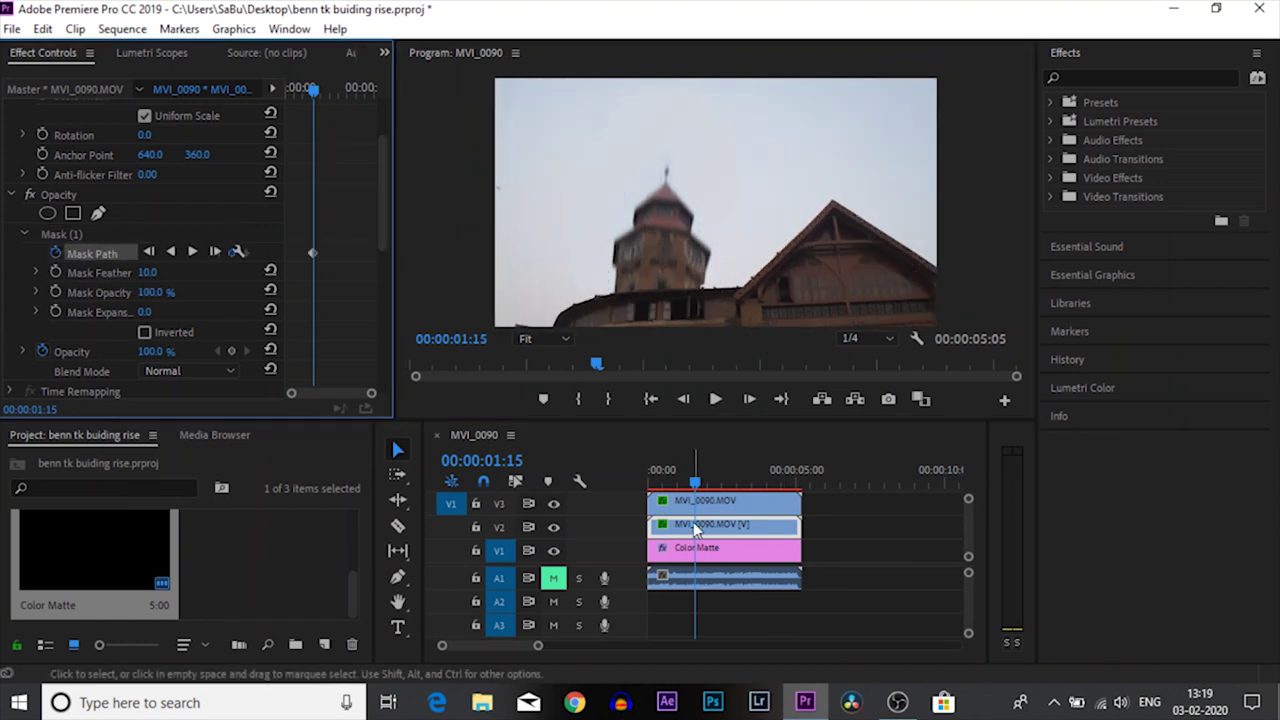
{"action": "left_click", "coordinate": [693, 520]}
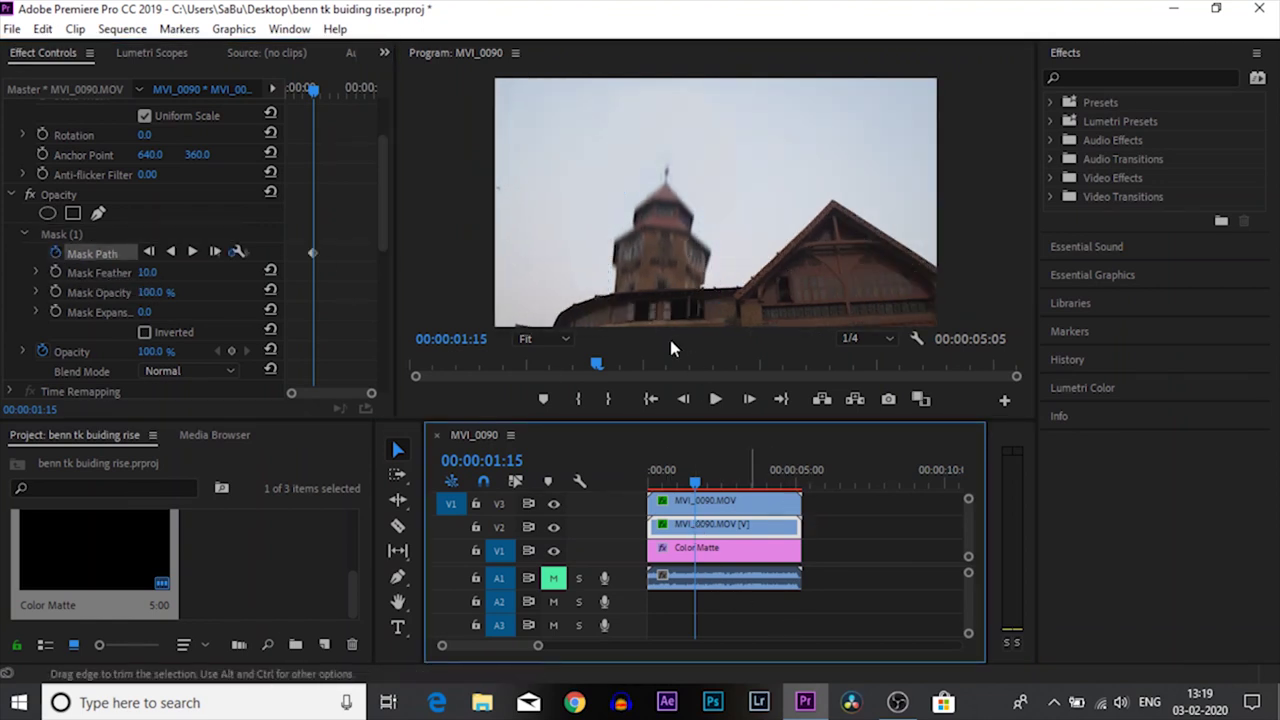
{"action": "left_click", "coordinate": [76, 230]}
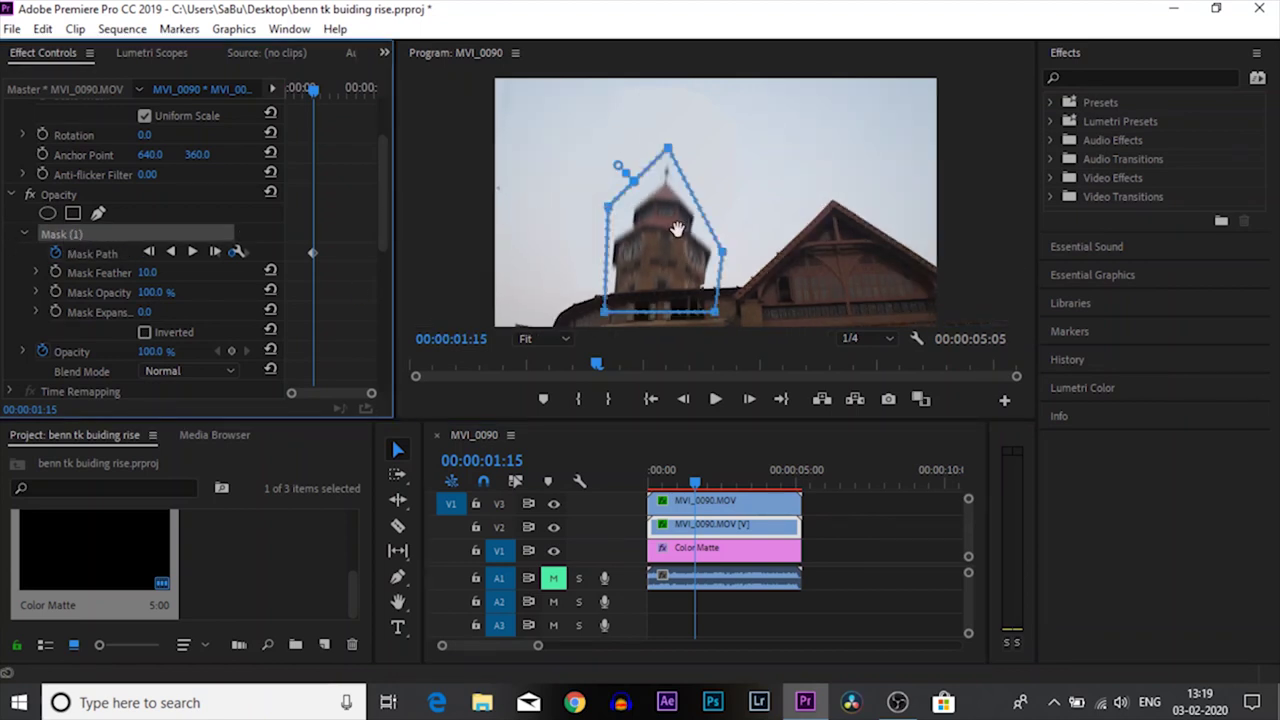
{"action": "key", "text": "Right"}
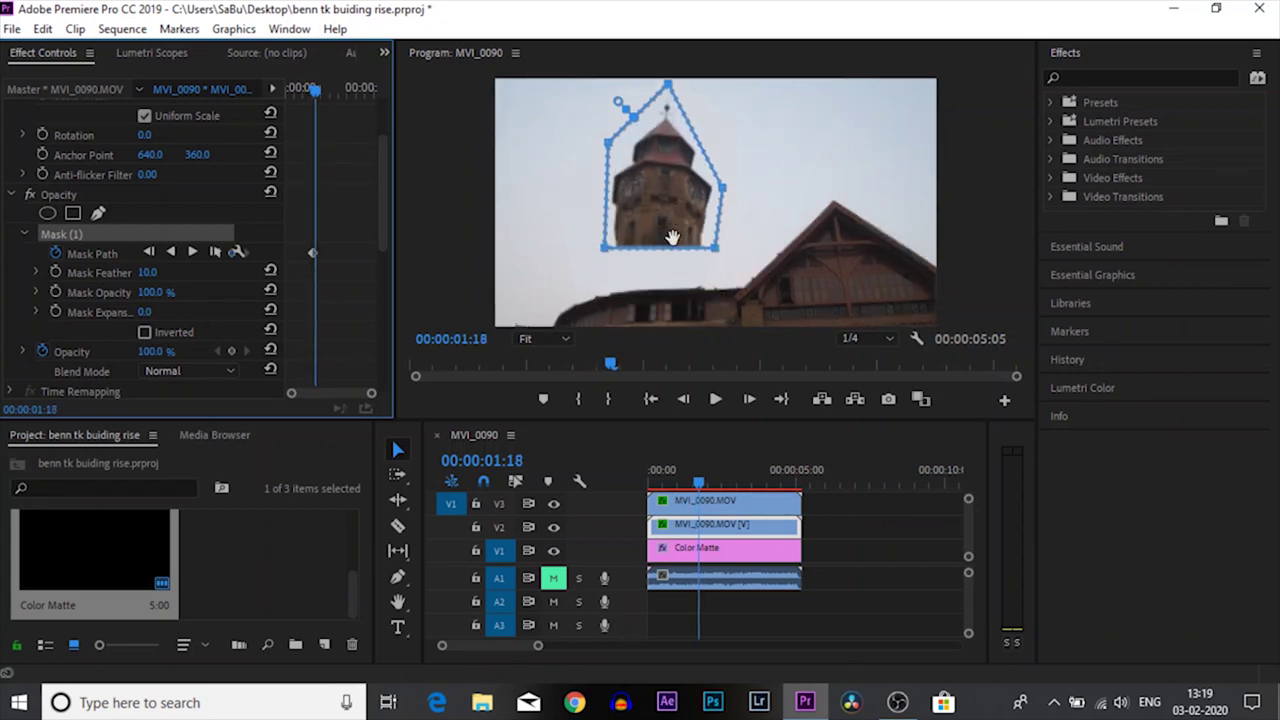
{"action": "left_click_drag", "start_coordinate": [718, 258], "coordinate": [724, 315]}
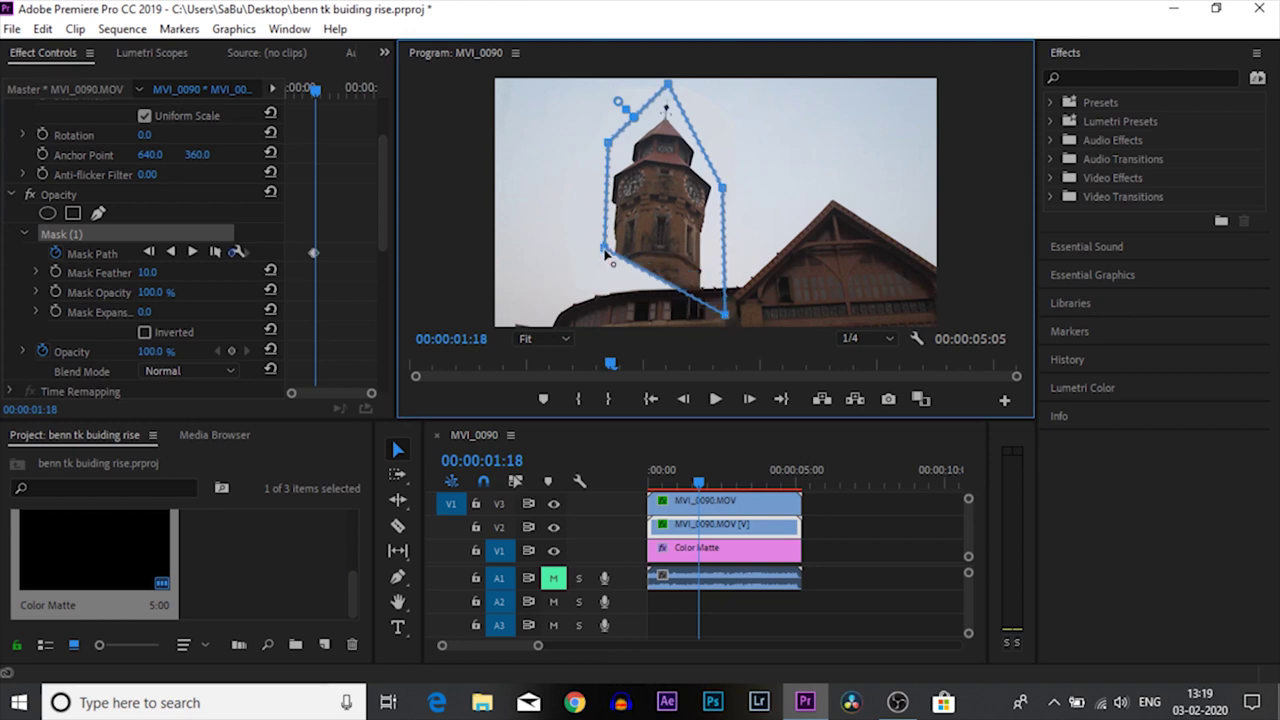
{"action": "left_click_drag", "start_coordinate": [604, 257], "coordinate": [596, 318]}
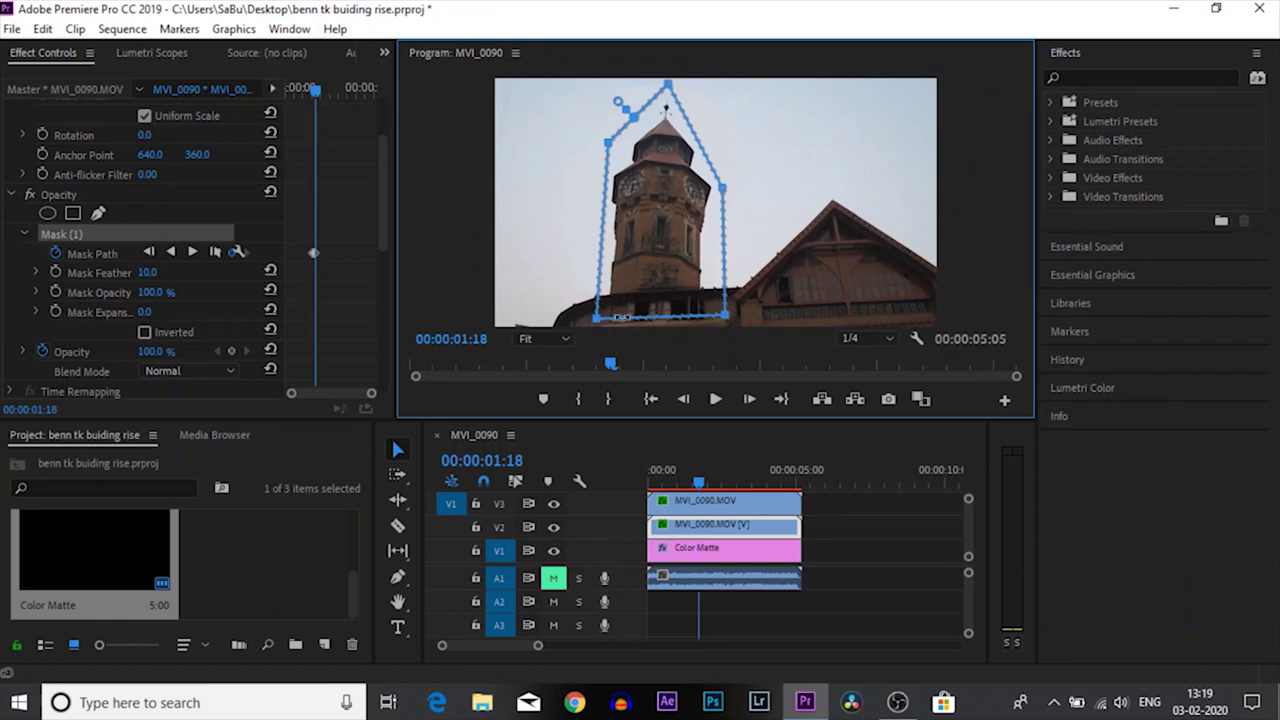
Step through the masked rise frame by frame and play it from near the beginning to check the mask animation.
{"action": "left_click_drag", "start_coordinate": [705, 484], "coordinate": [687, 486]}
{"action": "key", "text": "Right"}
{"action": "key", "text": "Right"}
{"action": "key", "text": "Right"}
{"action": "key", "text": "Right"}
{"action": "key", "text": "Right"}
{"action": "key", "text": "Right"}
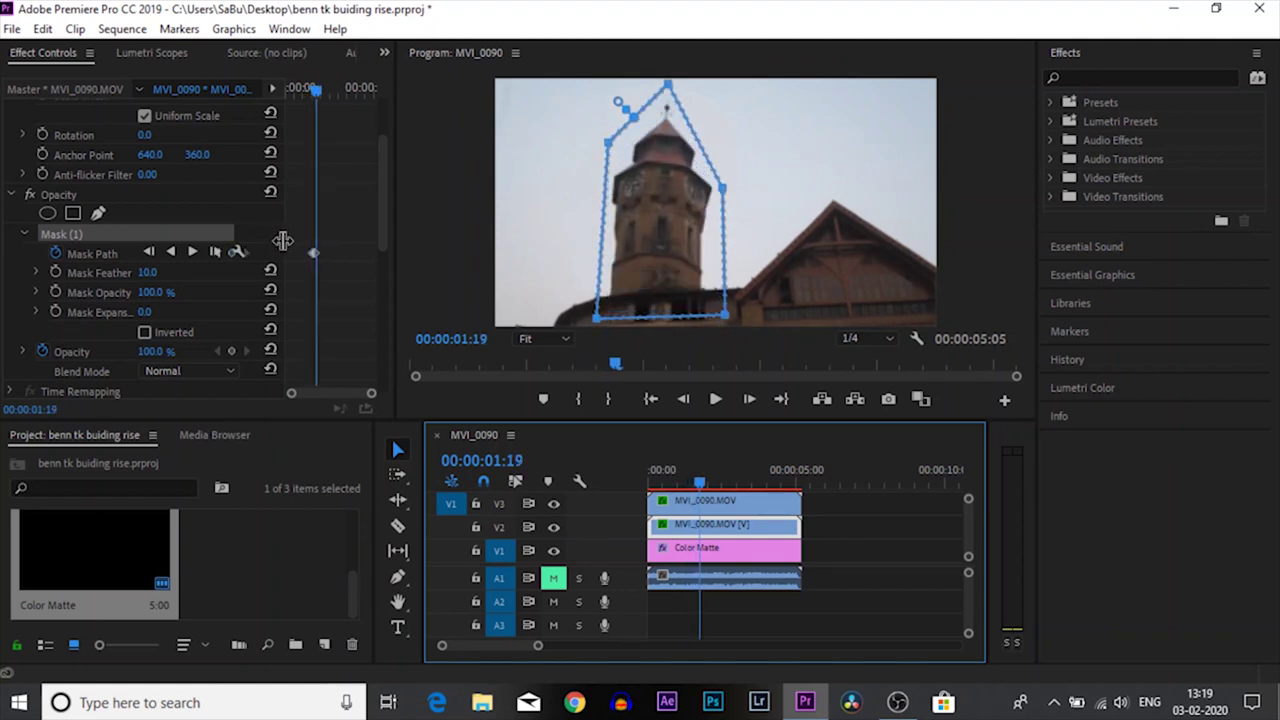
{"action": "left_click_drag", "start_coordinate": [698, 484], "coordinate": [690, 487]}
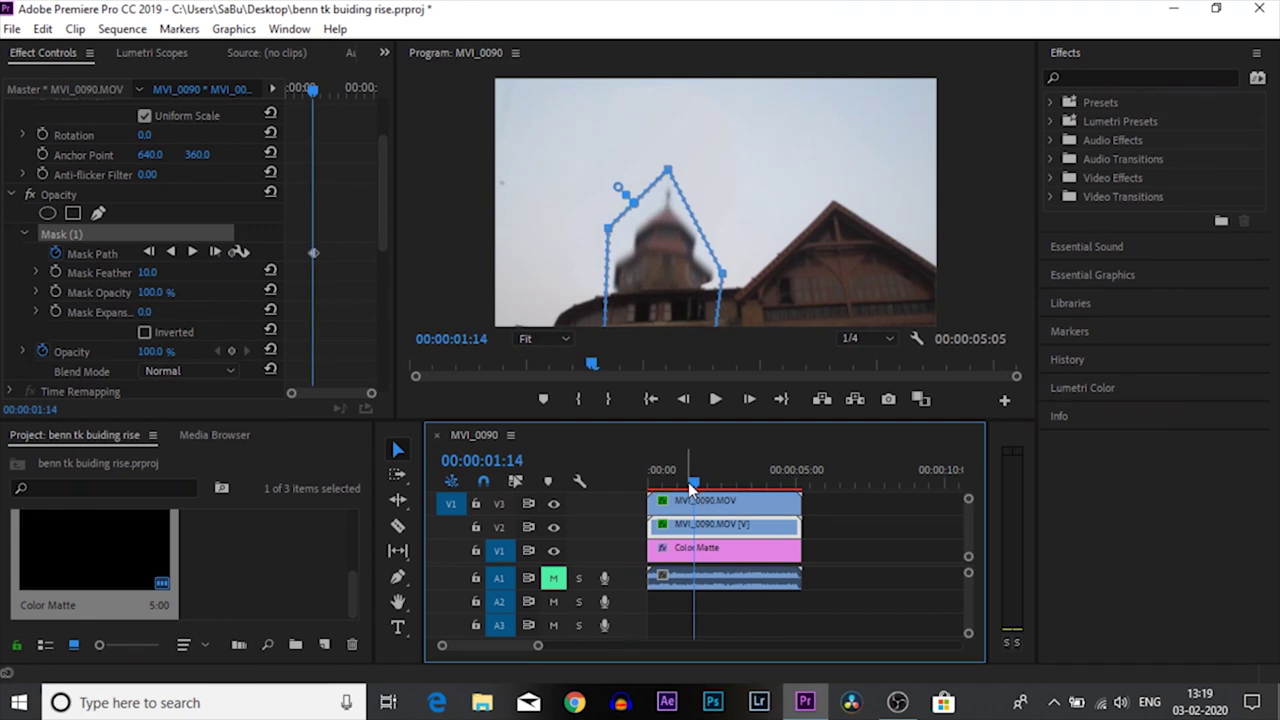
{"action": "left_click", "coordinate": [663, 484]}
{"action": "key", "text": "space"}
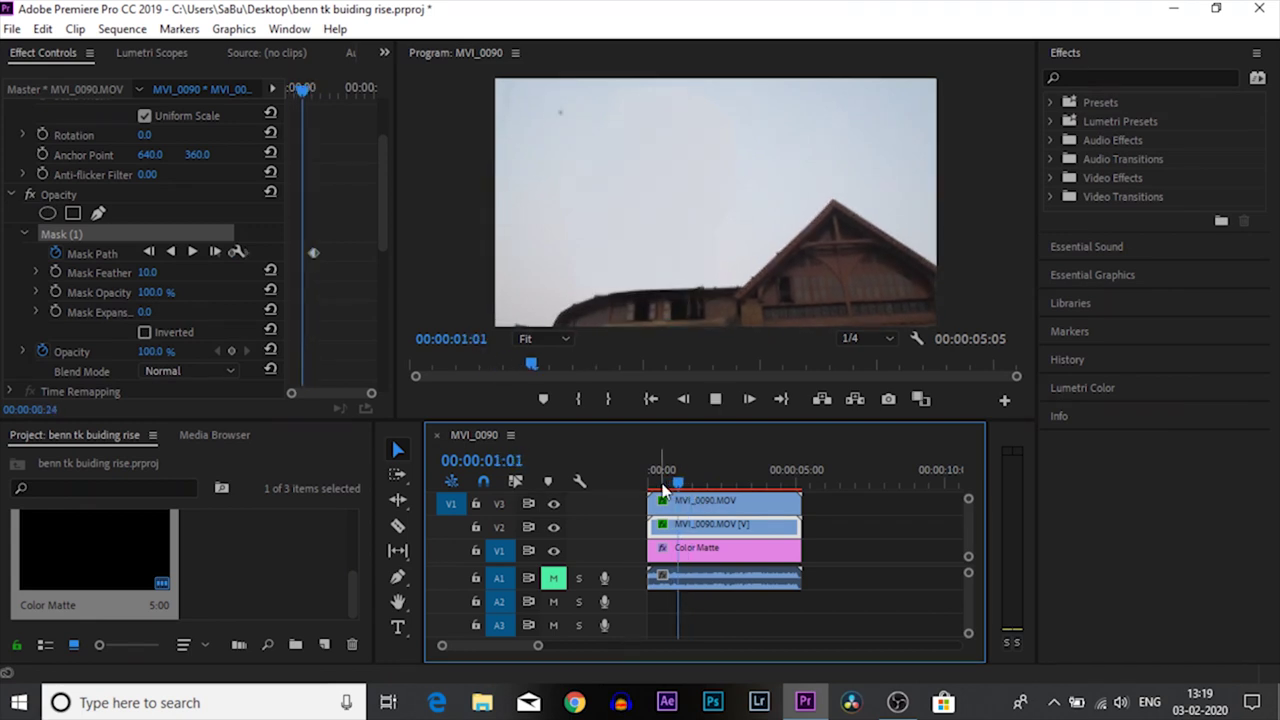